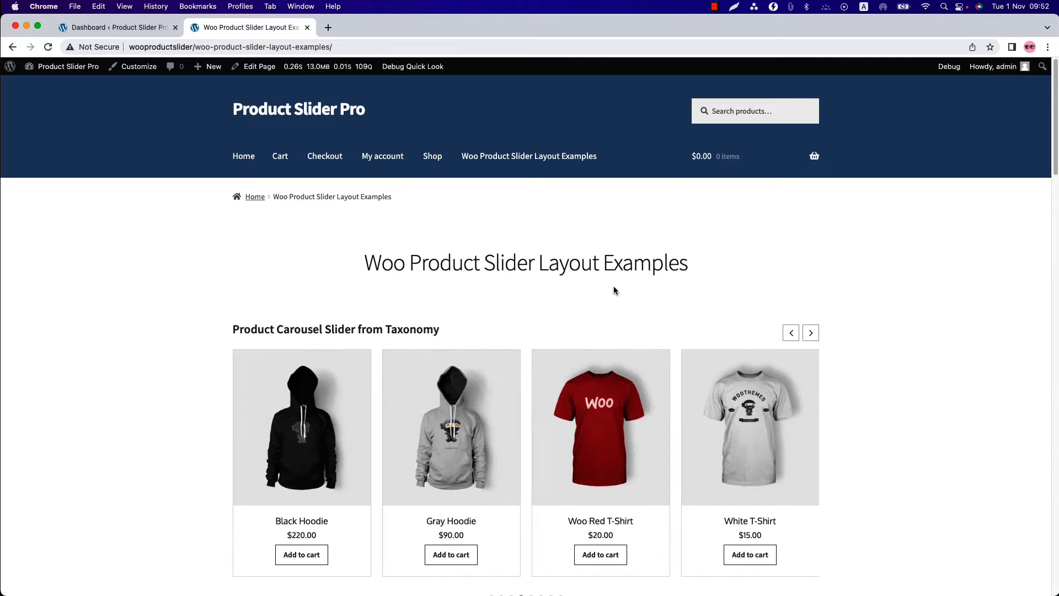
- Look through the example product layouts on the Woo Product Slider Layout Examples page
{"action": "scroll", "coordinate": [615, 289], "scroll_direction": "down", "scroll_amount": 5}
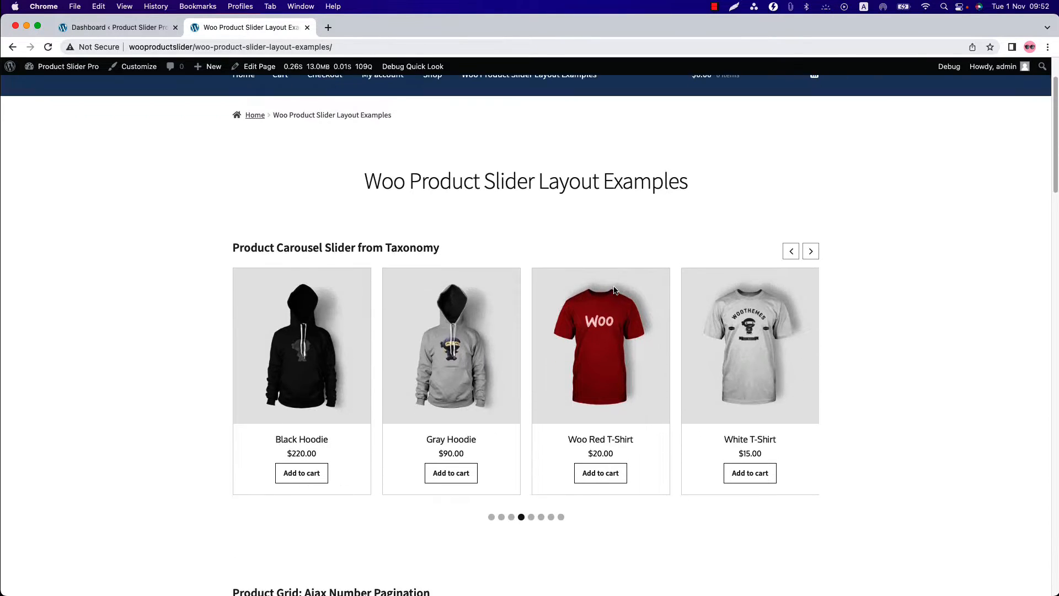
{"action": "scroll", "coordinate": [614, 290], "scroll_direction": "down", "scroll_amount": 7}
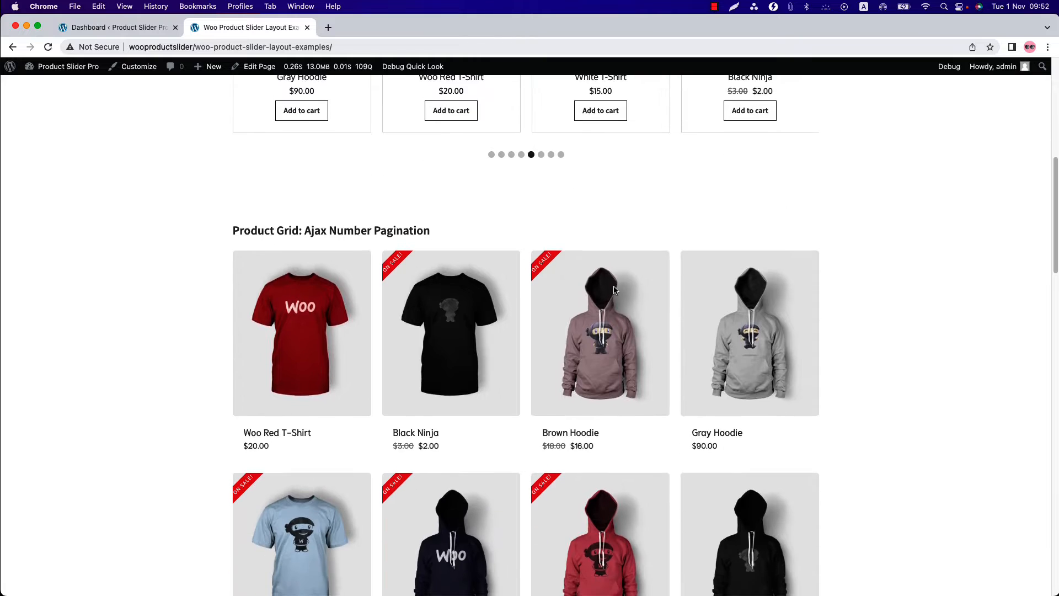
{"action": "scroll", "coordinate": [614, 289], "scroll_direction": "down", "scroll_amount": 8}
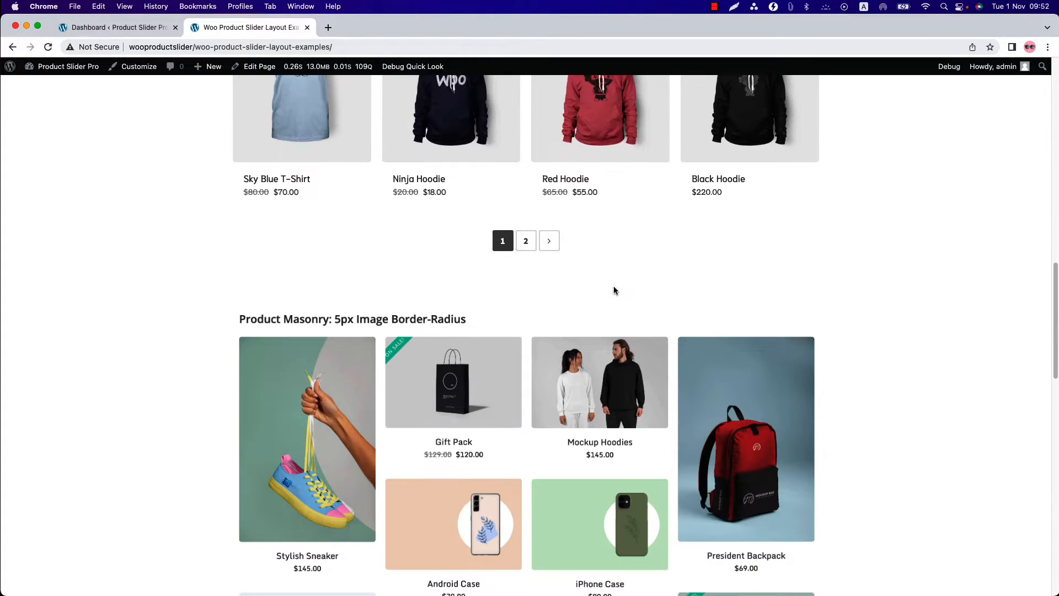
{"action": "scroll", "coordinate": [615, 289], "scroll_direction": "down", "scroll_amount": 5}
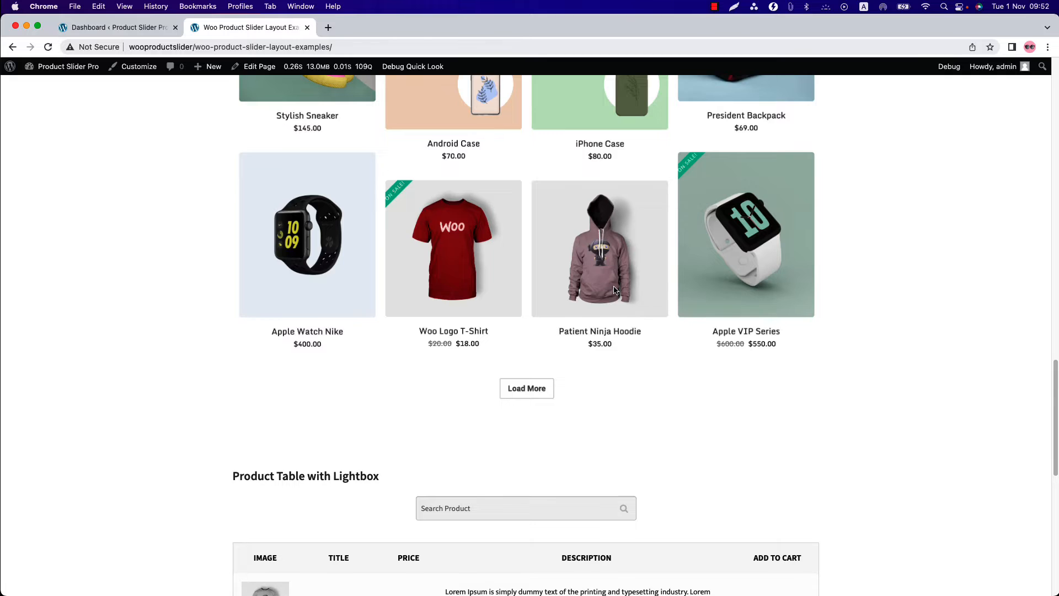
{"action": "scroll", "coordinate": [614, 290], "scroll_direction": "down", "scroll_amount": 9}
- Start a new product slider from the WordPress dashboard and title it "Test Slider"
{"action": "left_click", "coordinate": [148, 28]}
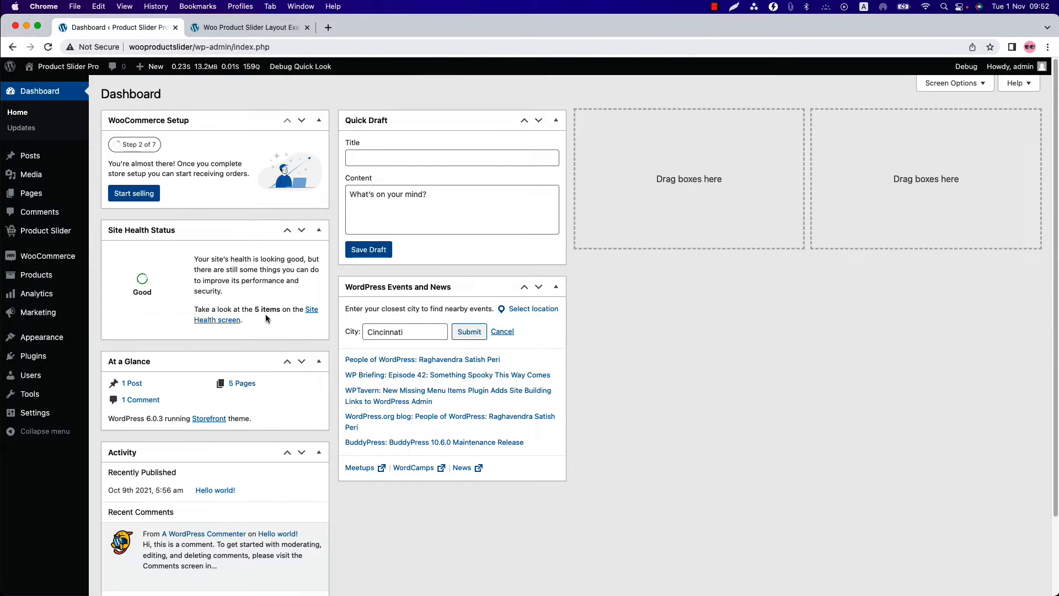
{"action": "left_click", "coordinate": [45, 232]}
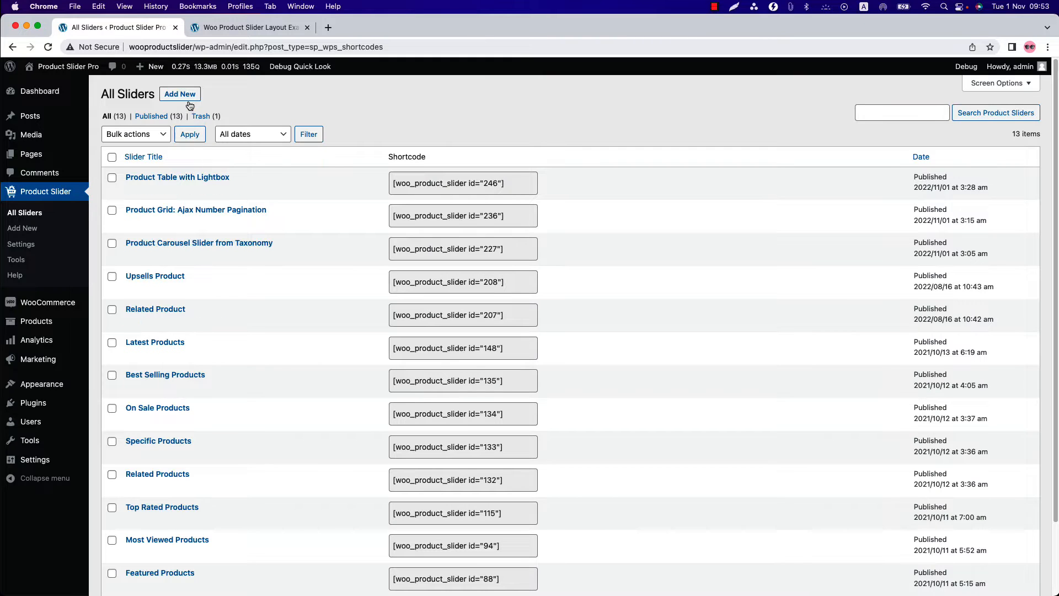
{"action": "left_click", "coordinate": [184, 96]}
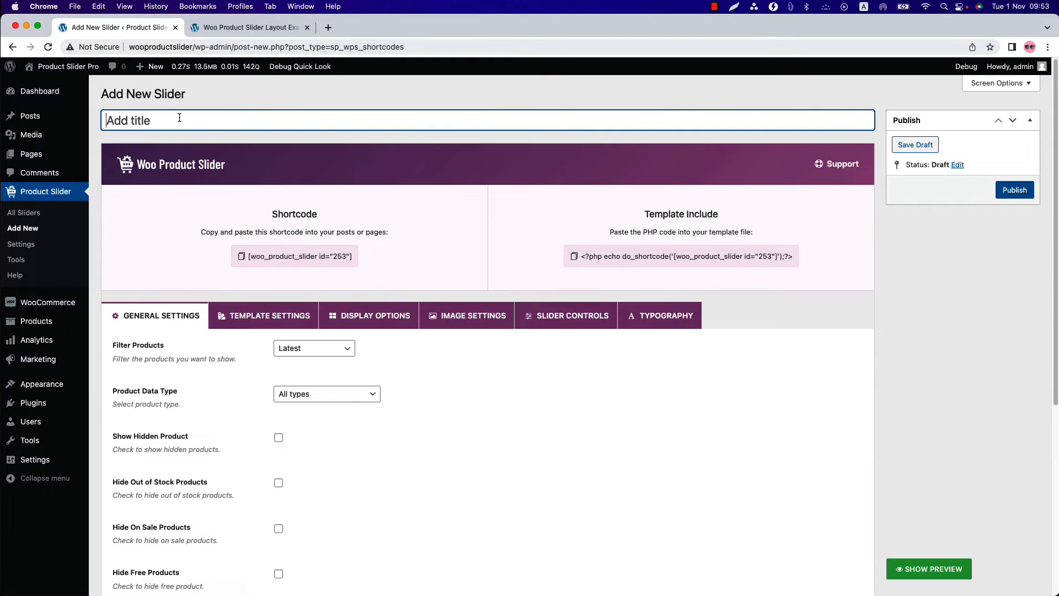
{"action": "type", "text": "Test Slider"}
{"action": "key", "text": "Tab"}
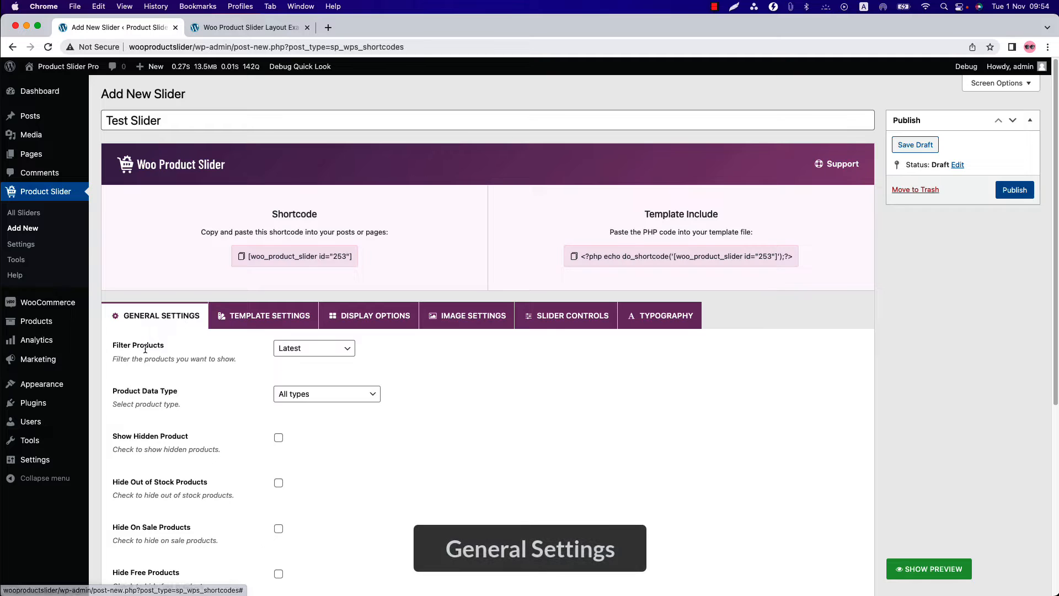
- Review the slider's general settings, including the available choices for product filter, product data type, order by and order
{"action": "left_click", "coordinate": [343, 353]}
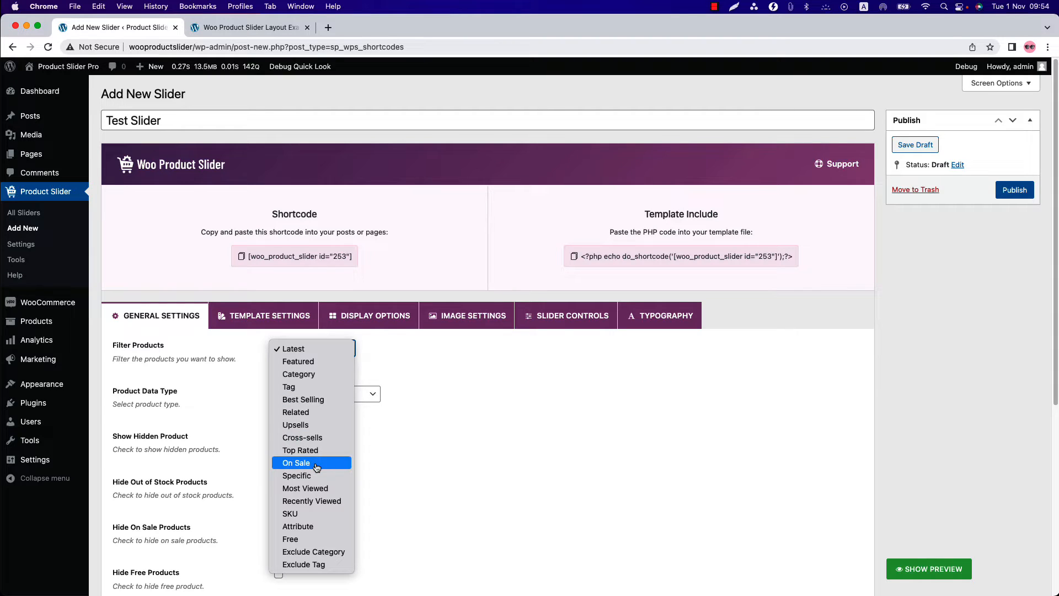
{"action": "left_click", "coordinate": [254, 415]}
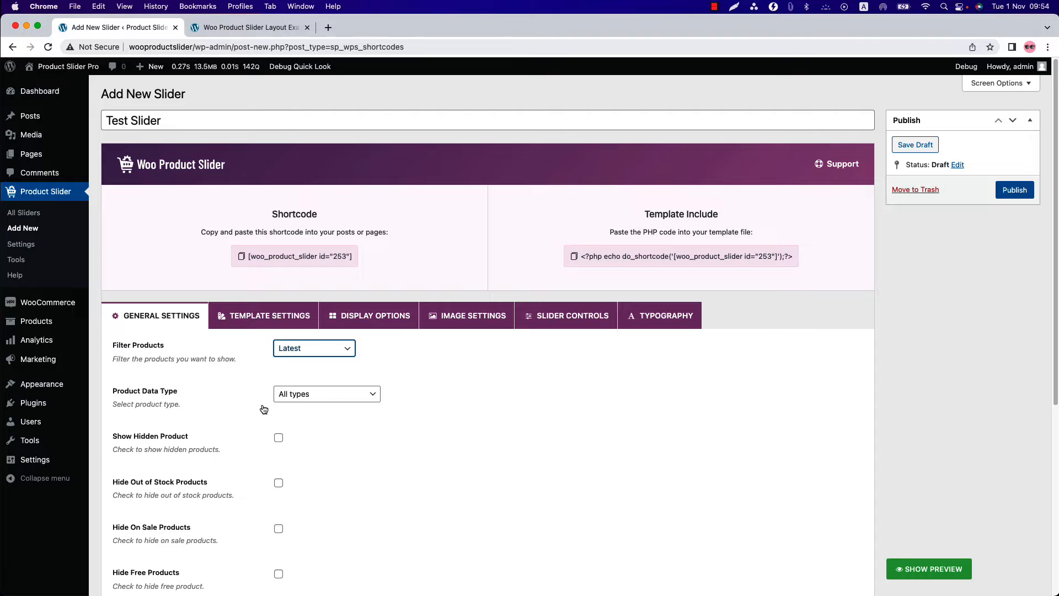
{"action": "left_click", "coordinate": [337, 394]}
{"action": "left_click", "coordinate": [430, 395]}
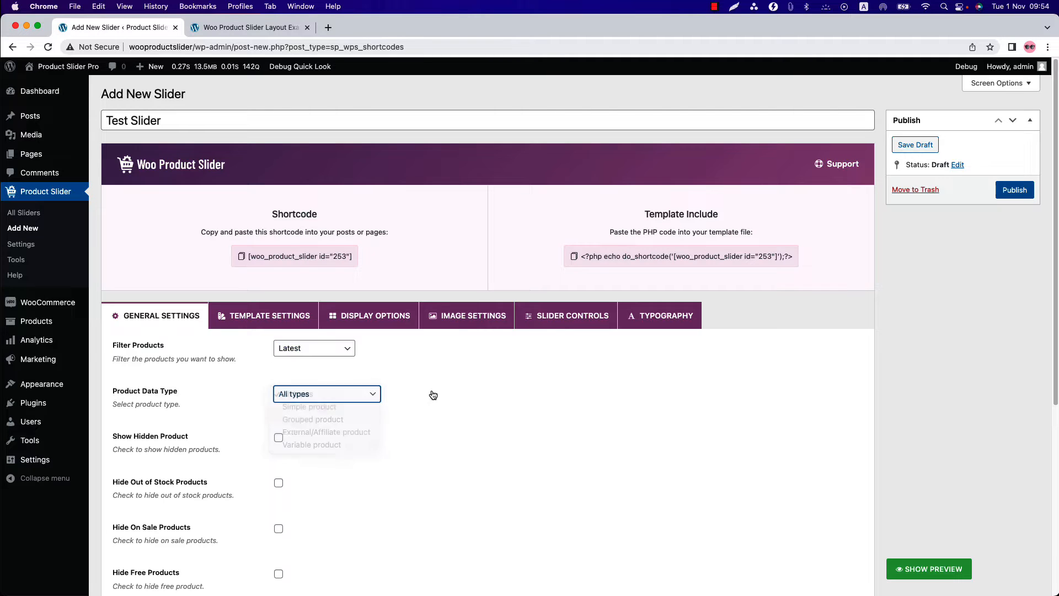
{"action": "scroll", "coordinate": [386, 331], "scroll_direction": "down", "scroll_amount": 5}
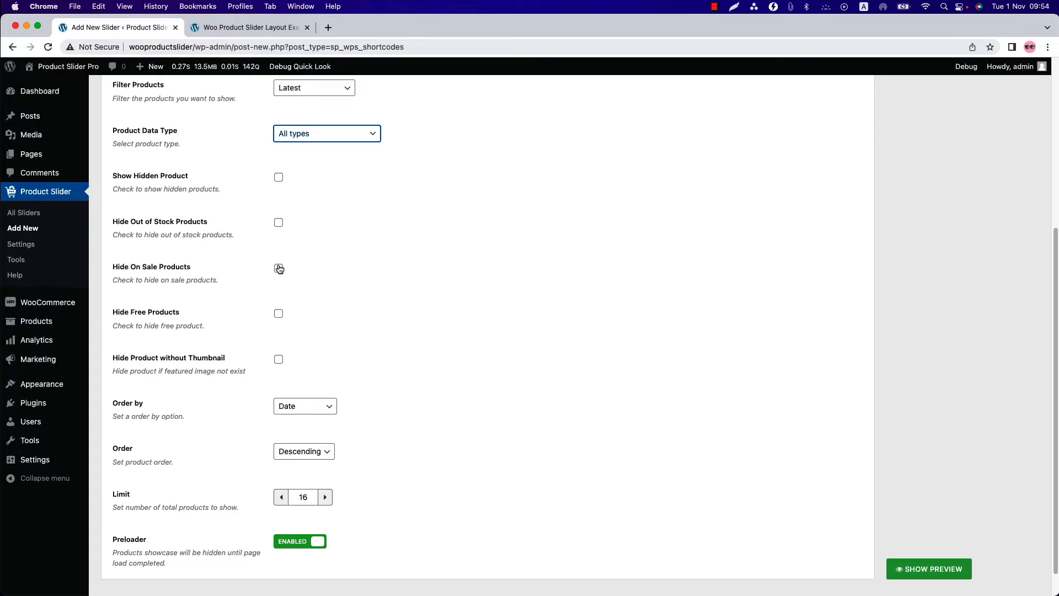
{"action": "scroll", "coordinate": [279, 320], "scroll_direction": "down", "scroll_amount": 1}
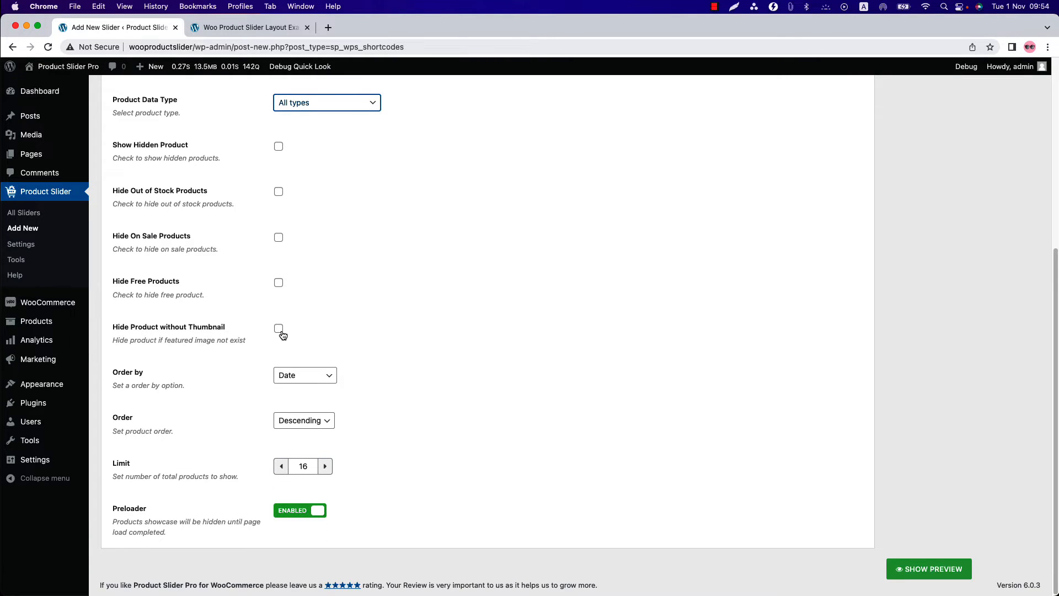
{"action": "left_click", "coordinate": [309, 381]}
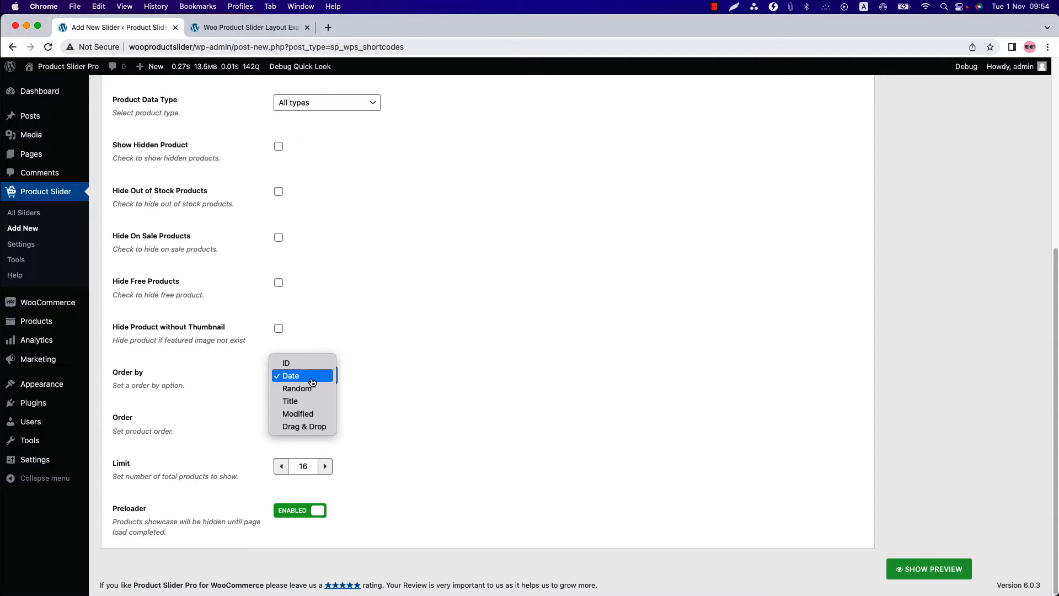
{"action": "left_click", "coordinate": [402, 375]}
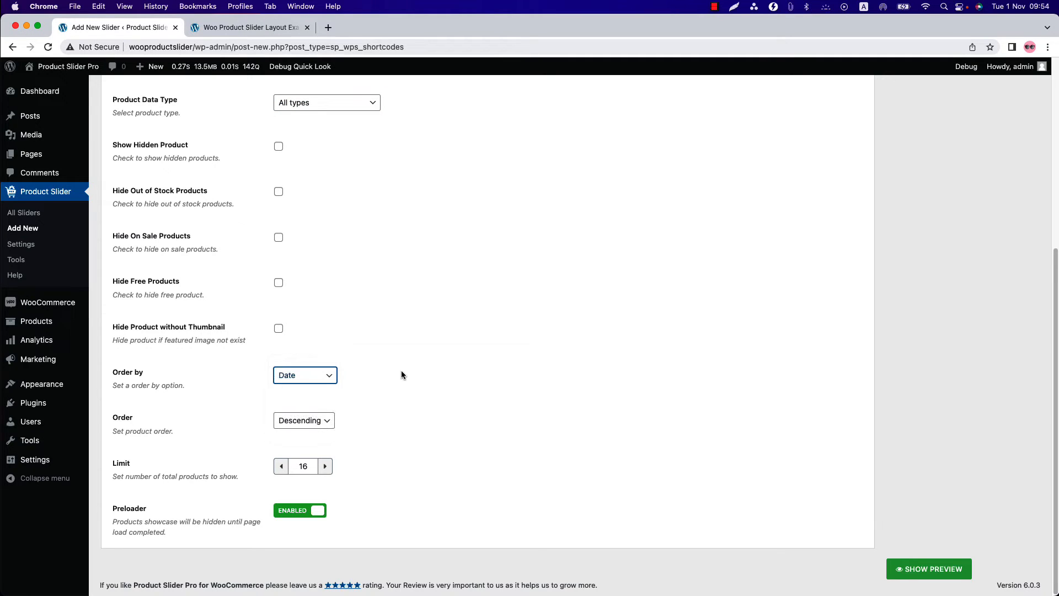
{"action": "left_click", "coordinate": [305, 429]}
{"action": "left_click", "coordinate": [378, 423]}
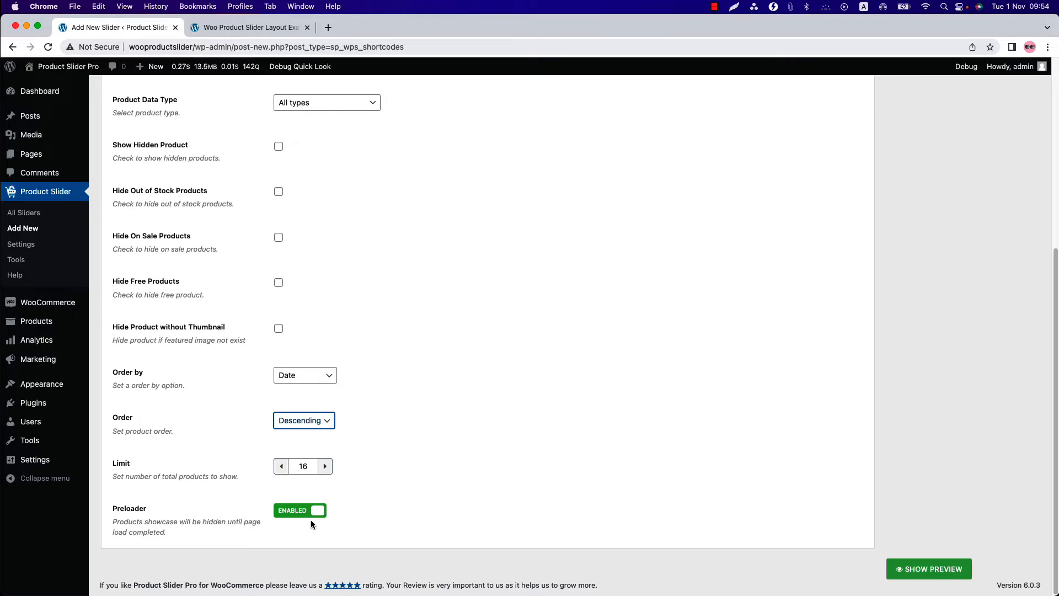
- In the template settings, set the template type to Pre-made Templates and choose Template Two
{"action": "scroll", "coordinate": [298, 514], "scroll_direction": "up", "scroll_amount": 5}
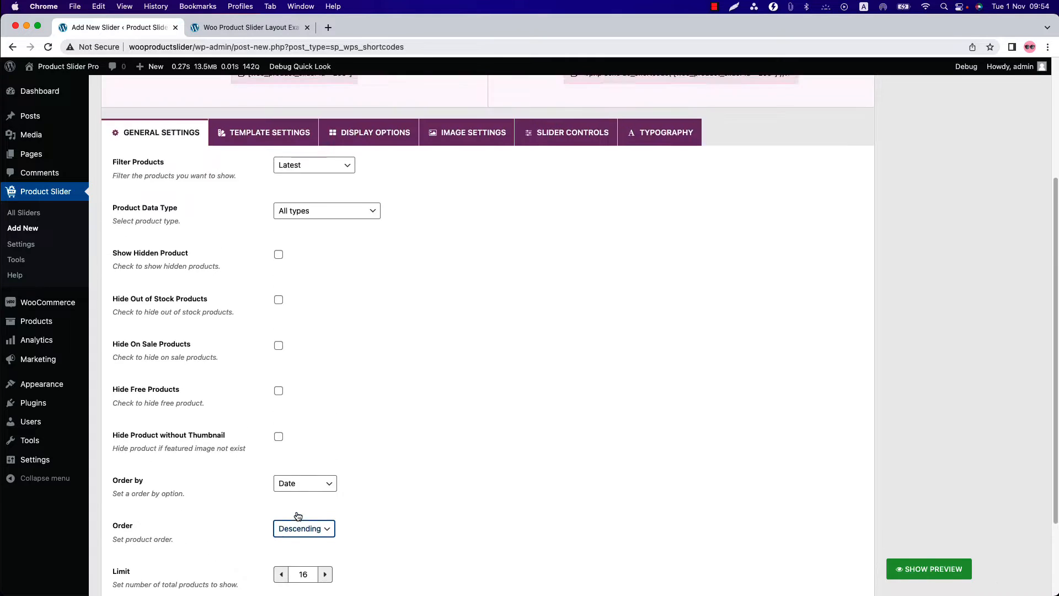
{"action": "left_click", "coordinate": [267, 326]}
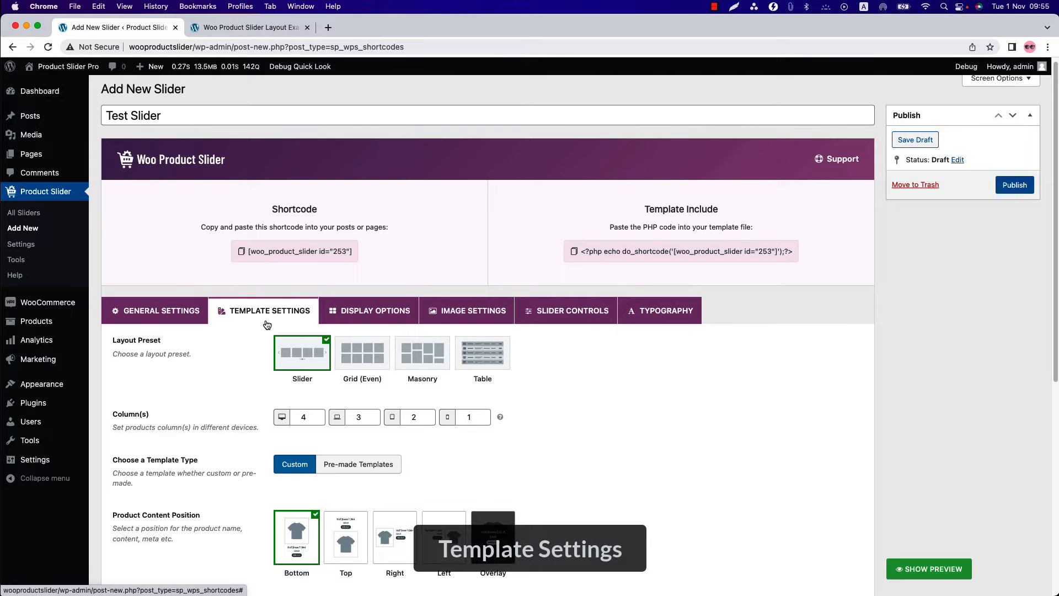
{"action": "scroll", "coordinate": [268, 324], "scroll_direction": "down", "scroll_amount": 3}
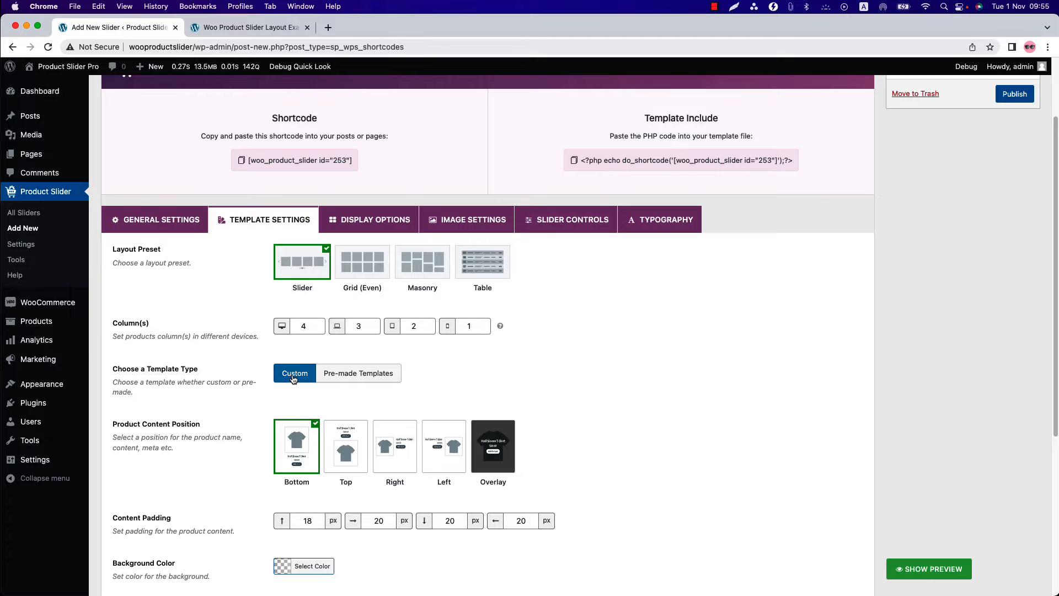
{"action": "left_click", "coordinate": [379, 376]}
{"action": "scroll", "coordinate": [379, 376], "scroll_direction": "down", "scroll_amount": 3}
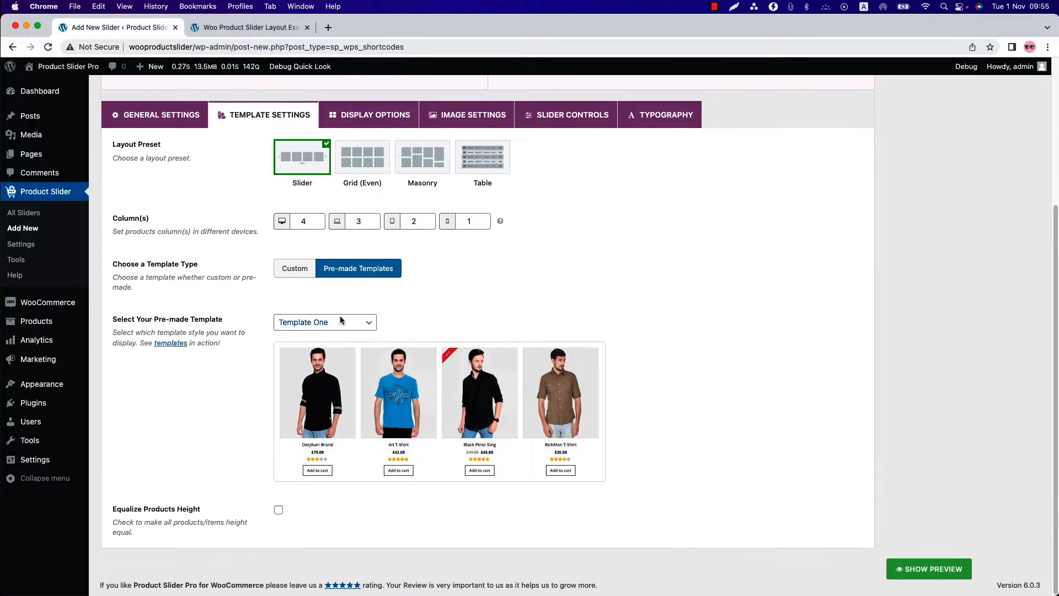
{"action": "left_click", "coordinate": [342, 323]}
{"action": "scroll", "coordinate": [322, 412], "scroll_direction": "down", "scroll_amount": 3}
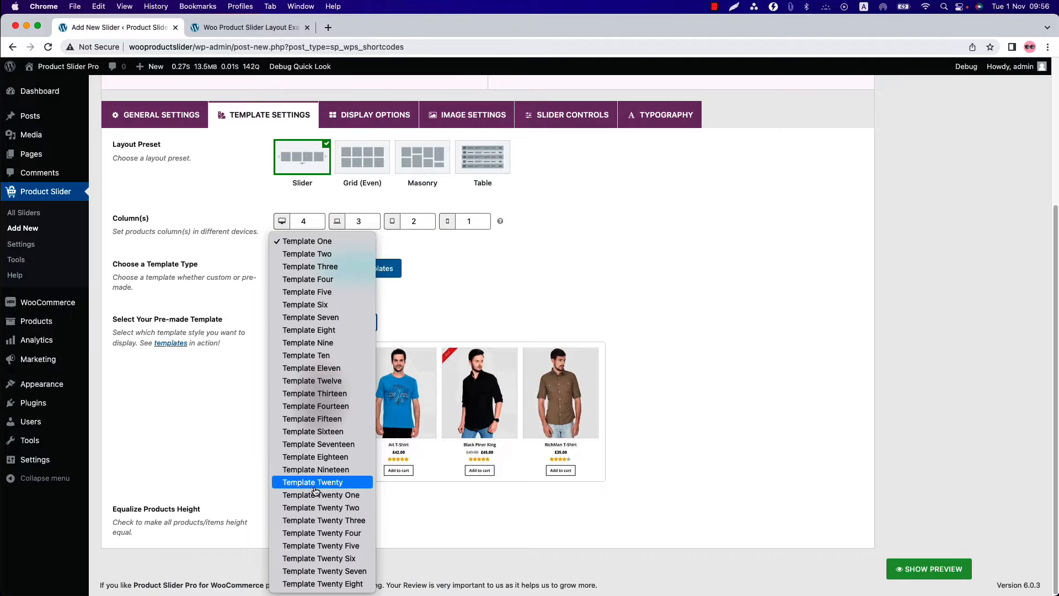
{"action": "left_click", "coordinate": [325, 256]}
{"action": "scroll", "coordinate": [319, 488], "scroll_direction": "down", "scroll_amount": 2}
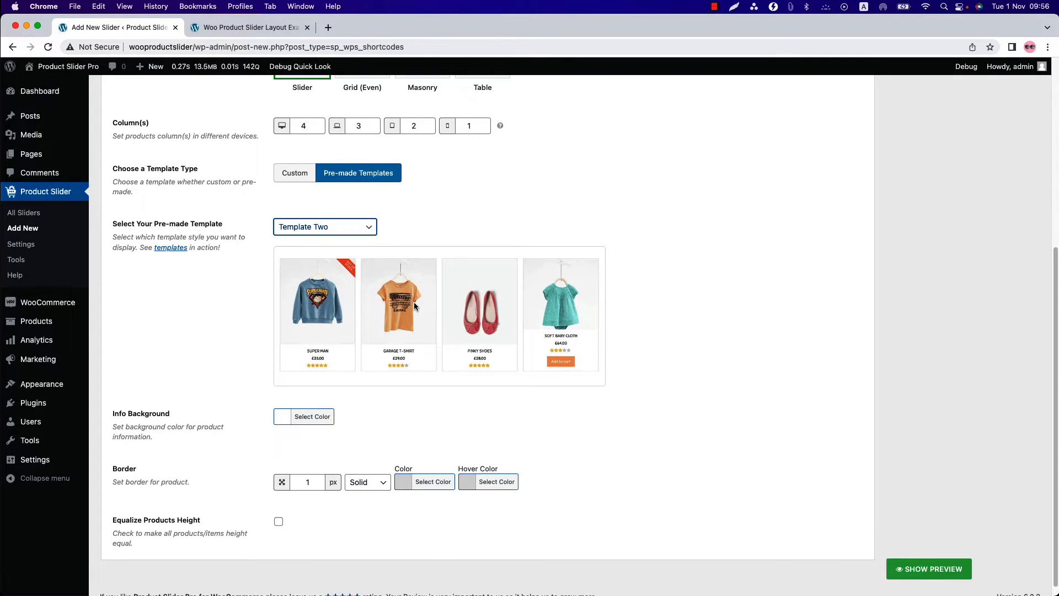
- Show the slider's live preview and enlarge the preview area vertically
{"action": "left_click", "coordinate": [929, 568]}
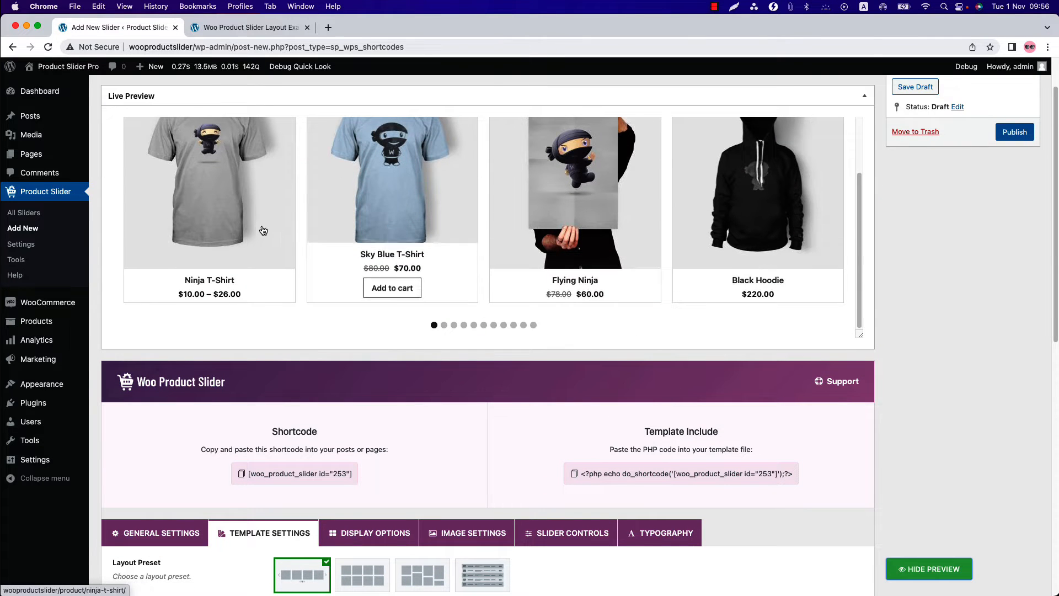
{"action": "left_click_drag", "start_coordinate": [860, 334], "coordinate": [859, 415]}
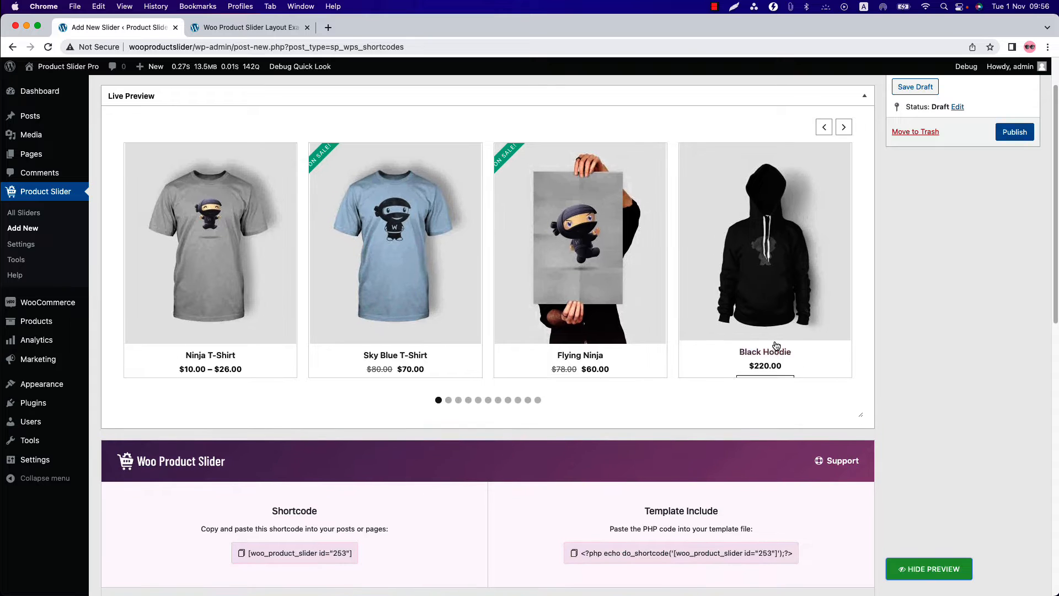
- Set the template type to Custom and the product content position to Overlay
{"action": "scroll", "coordinate": [307, 475], "scroll_direction": "down", "scroll_amount": 10}
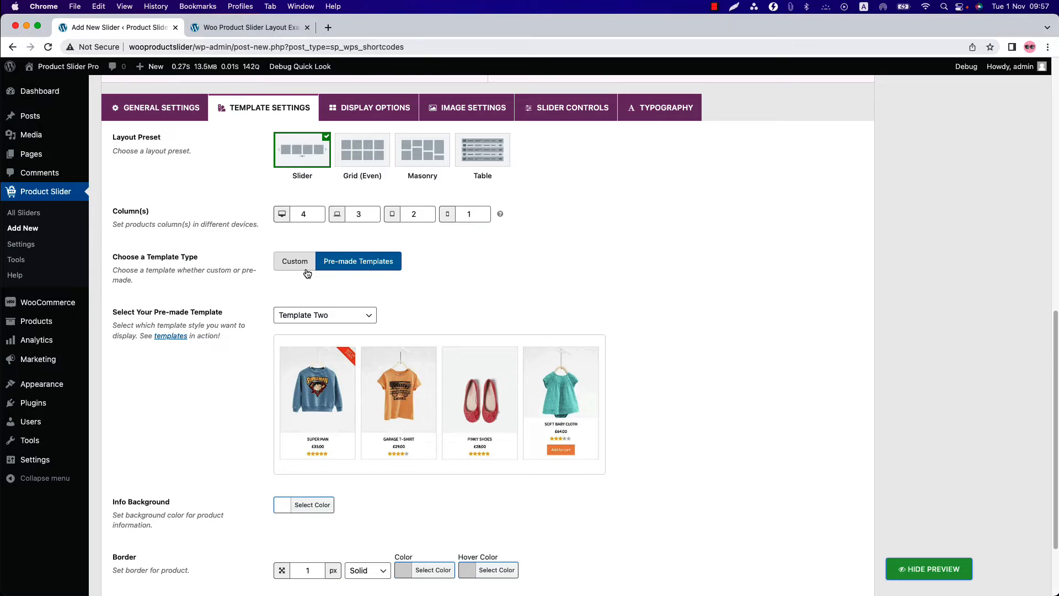
{"action": "scroll", "coordinate": [307, 274], "scroll_direction": "down", "scroll_amount": 3}
{"action": "left_click", "coordinate": [303, 266]}
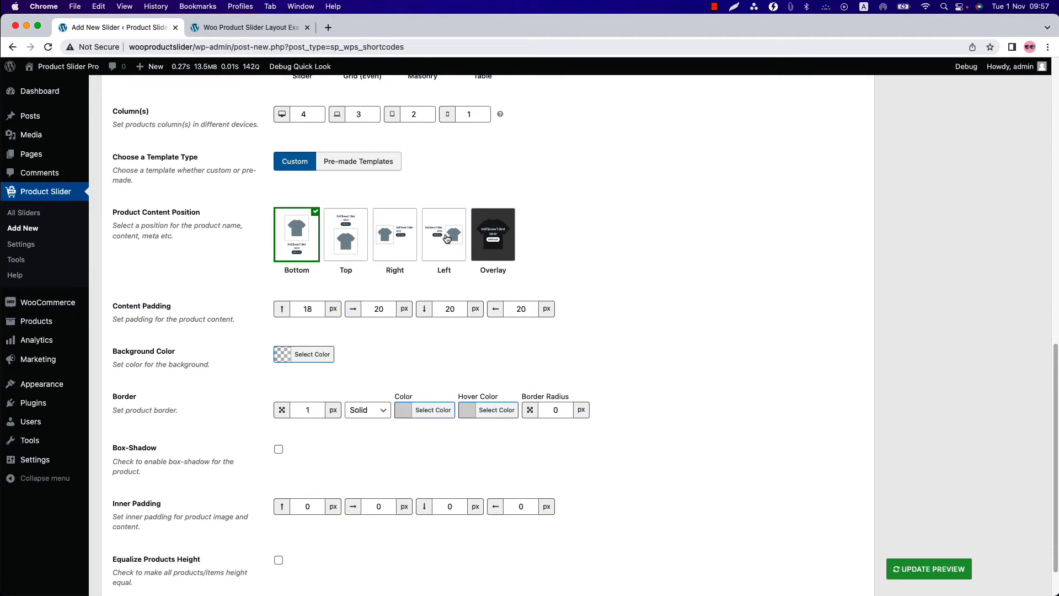
{"action": "left_click", "coordinate": [499, 240]}
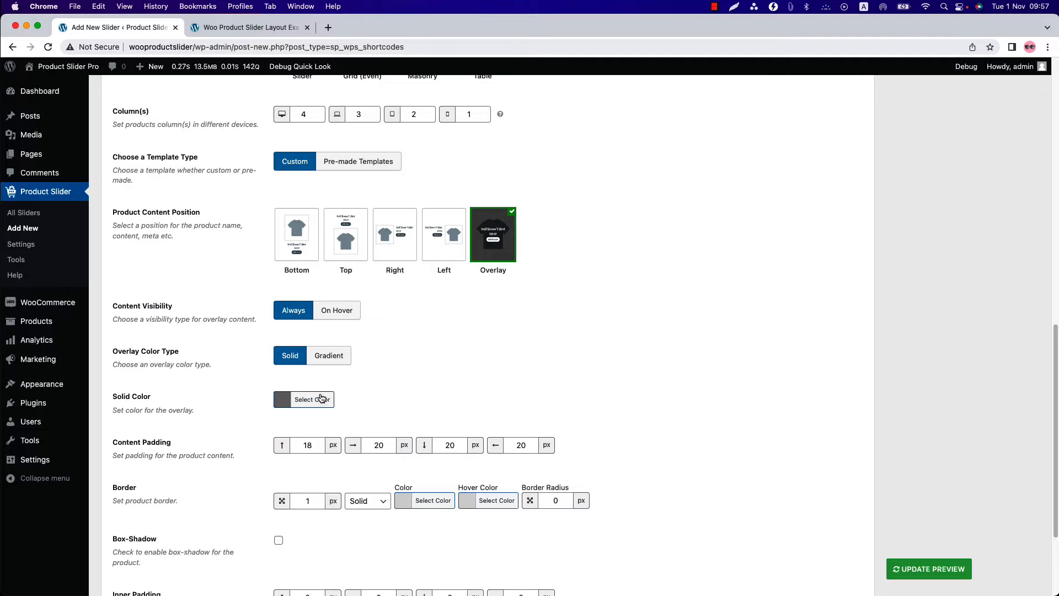
- Set the product border radius to 5 px
{"action": "scroll", "coordinate": [322, 390], "scroll_direction": "down", "scroll_amount": 3}
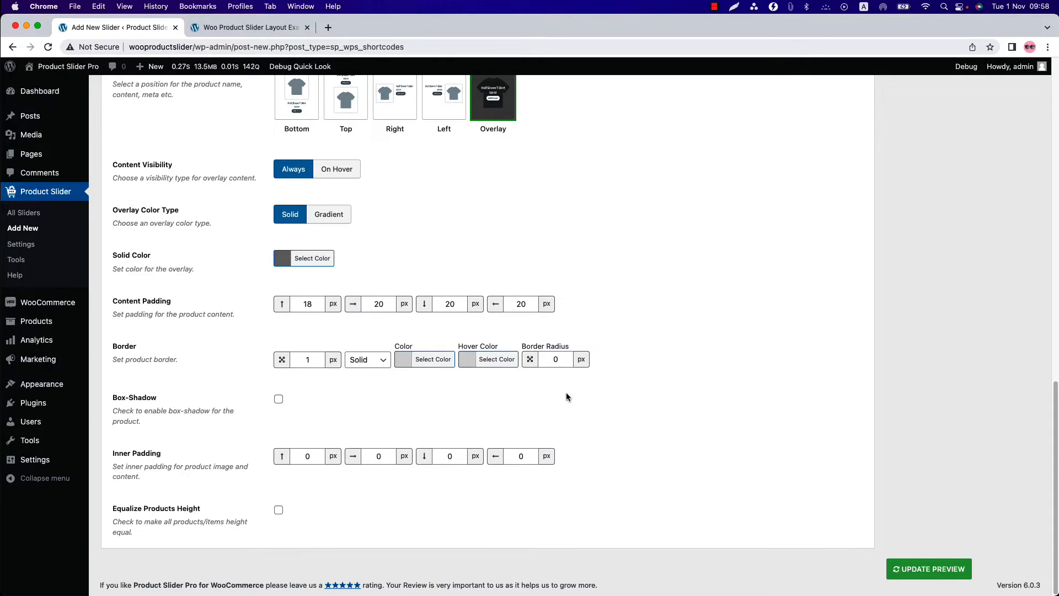
{"action": "left_click_drag", "start_coordinate": [550, 359], "coordinate": [564, 361]}
{"action": "type", "text": "5"}
- Set the inner padding to 15 px on all four sides and update the live preview
{"action": "left_click_drag", "start_coordinate": [305, 457], "coordinate": [315, 459]}
{"action": "type", "text": "15"}
{"action": "key", "text": "Tab"}
{"action": "type", "text": "15"}
{"action": "key", "text": "Tab"}
{"action": "type", "text": "15"}
{"action": "left_click", "coordinate": [518, 459]}
{"action": "type", "text": "15"}
{"action": "left_click", "coordinate": [928, 568]}
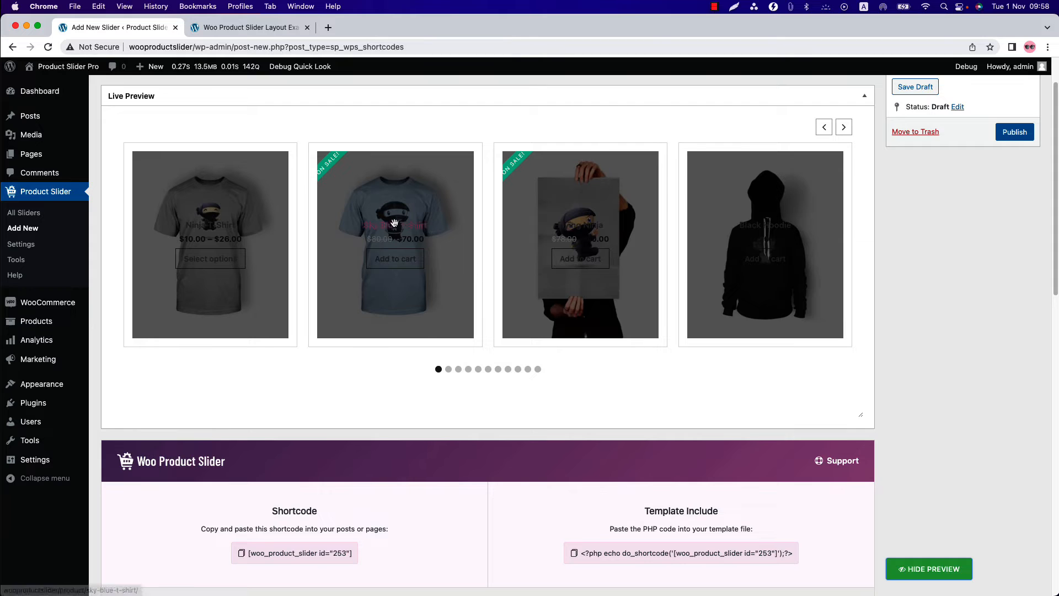
- Set the product content position to Bottom and update the live preview
{"action": "scroll", "coordinate": [438, 556], "scroll_direction": "down", "scroll_amount": 10}
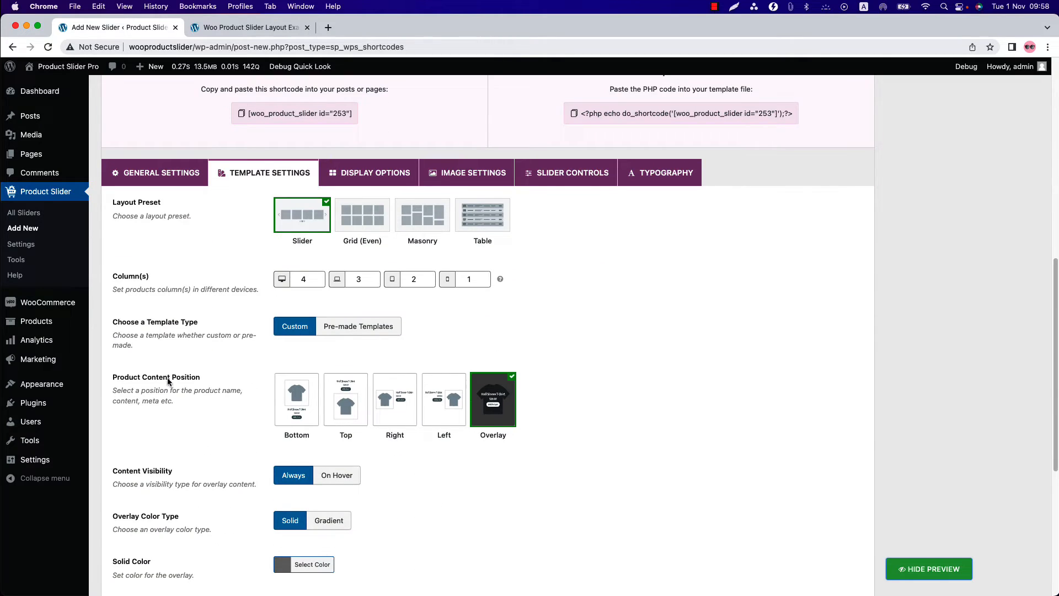
{"action": "left_click", "coordinate": [306, 409]}
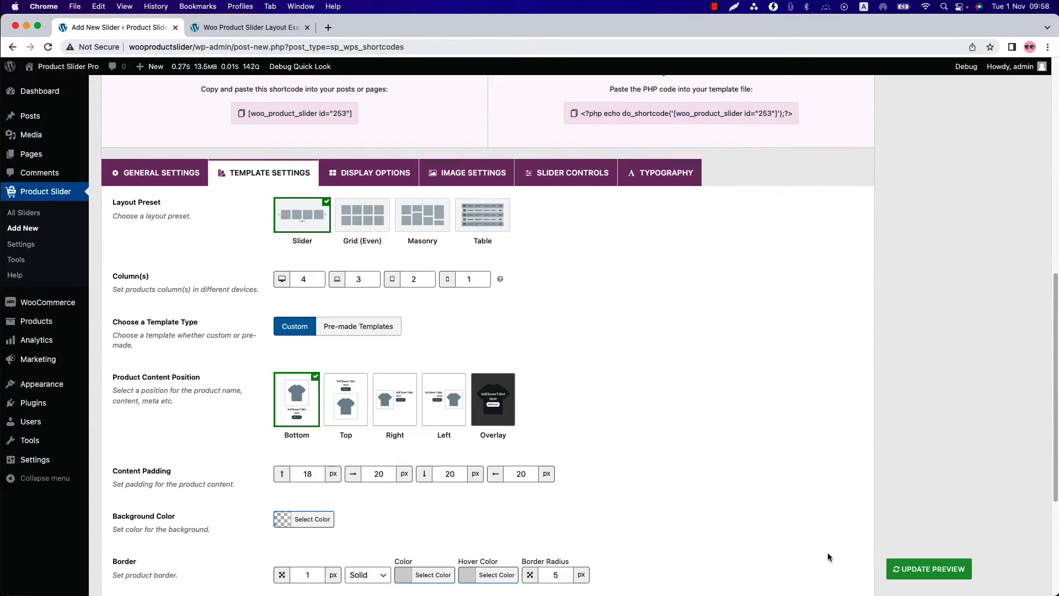
{"action": "left_click", "coordinate": [905, 569]}
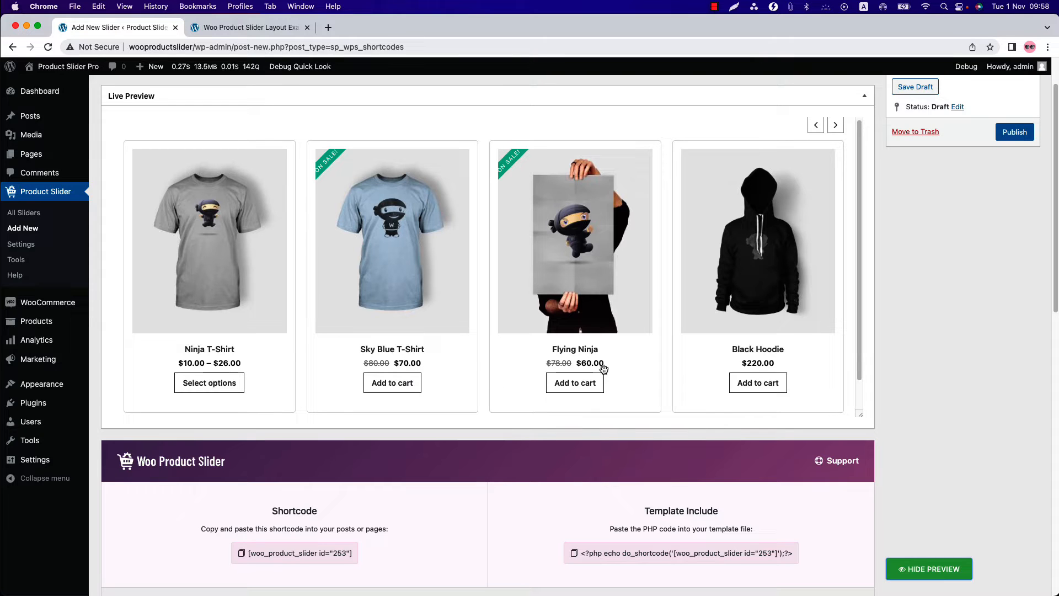
- Change the layout preset to Grid (Even) and review its pagination settings
{"action": "scroll", "coordinate": [419, 397], "scroll_direction": "down", "scroll_amount": 10}
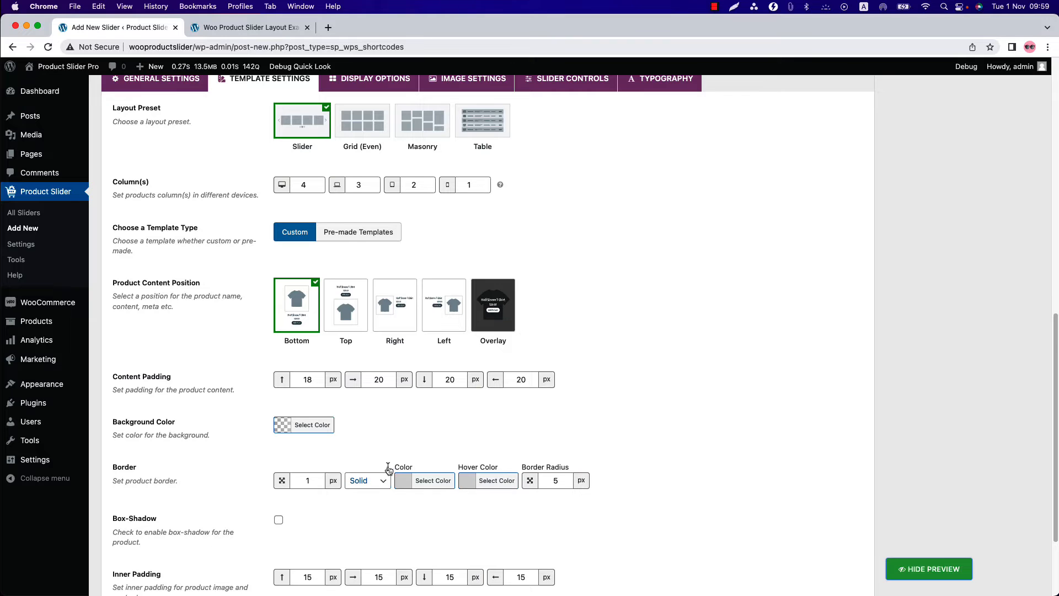
{"action": "left_click", "coordinate": [355, 138]}
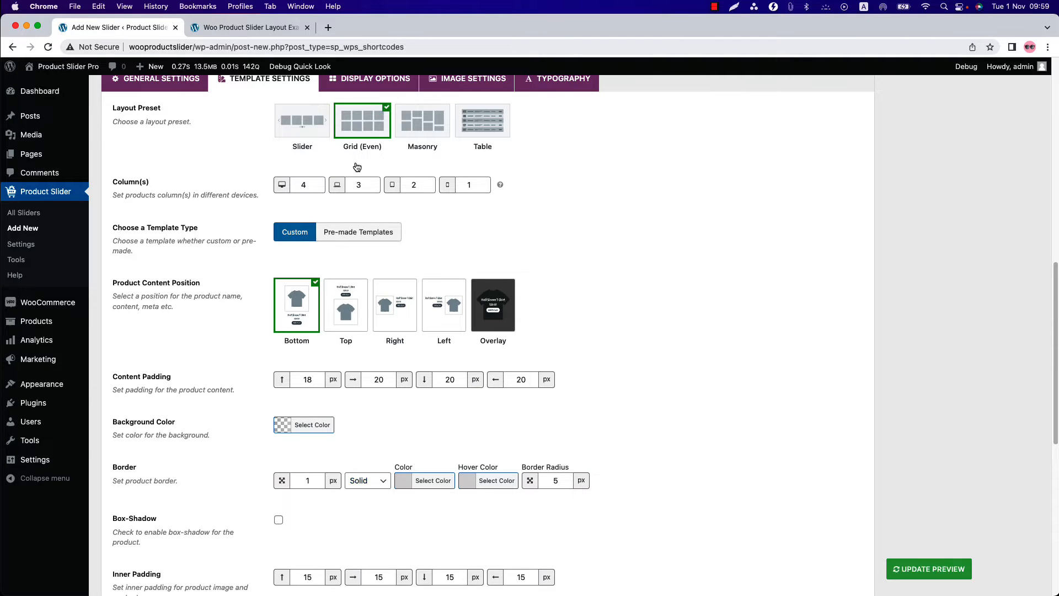
{"action": "scroll", "coordinate": [336, 431], "scroll_direction": "down", "scroll_amount": 8}
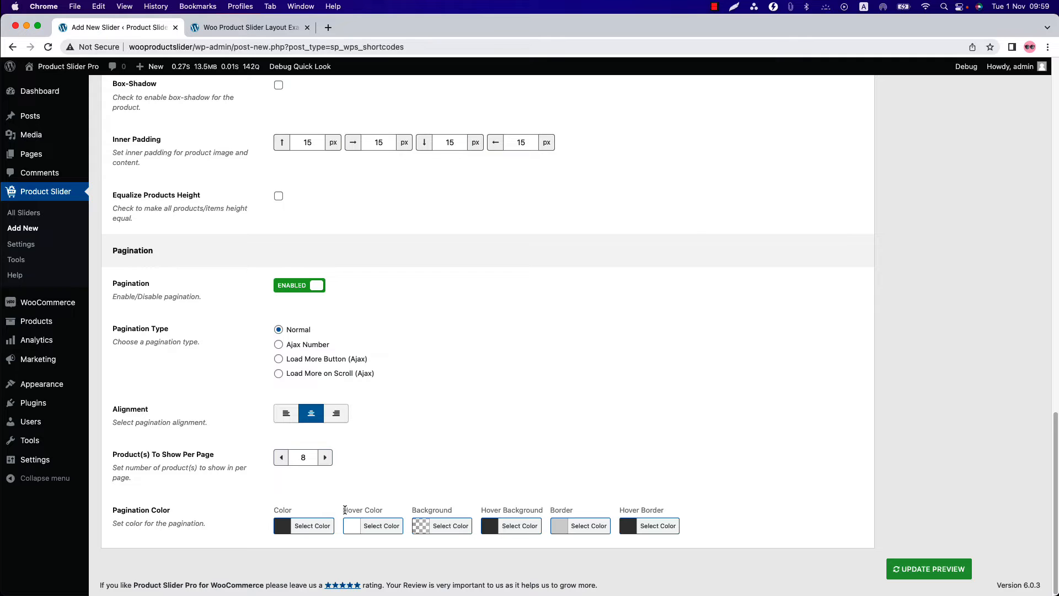
{"action": "scroll", "coordinate": [345, 510], "scroll_direction": "up", "scroll_amount": 15}
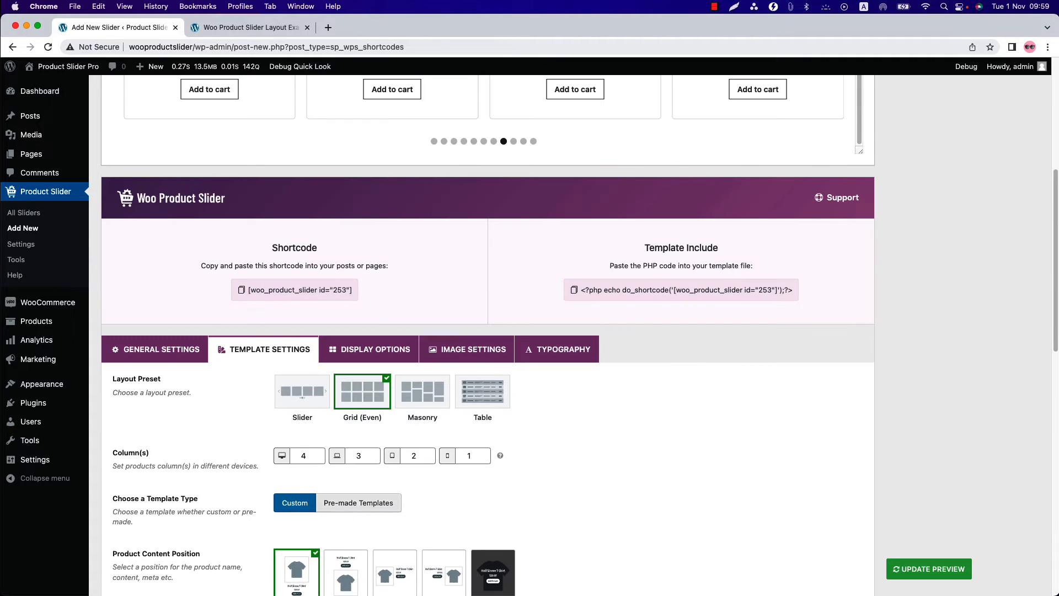
- Show the product showcase section title in the display options and open its custom URL link for entry
{"action": "left_click", "coordinate": [360, 353]}
{"action": "scroll", "coordinate": [230, 286], "scroll_direction": "down", "scroll_amount": 2}
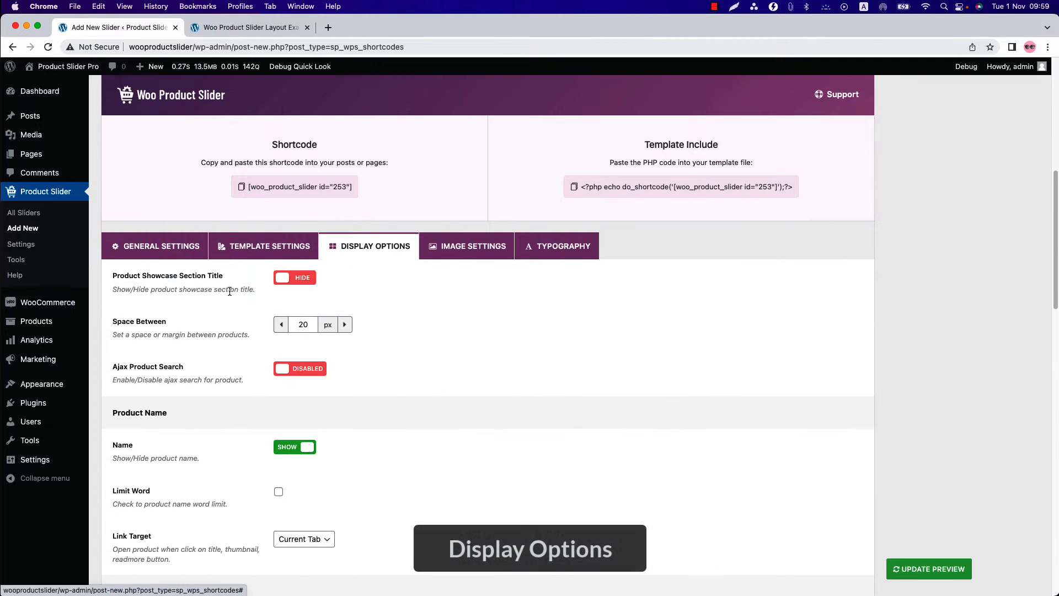
{"action": "left_click", "coordinate": [294, 278]}
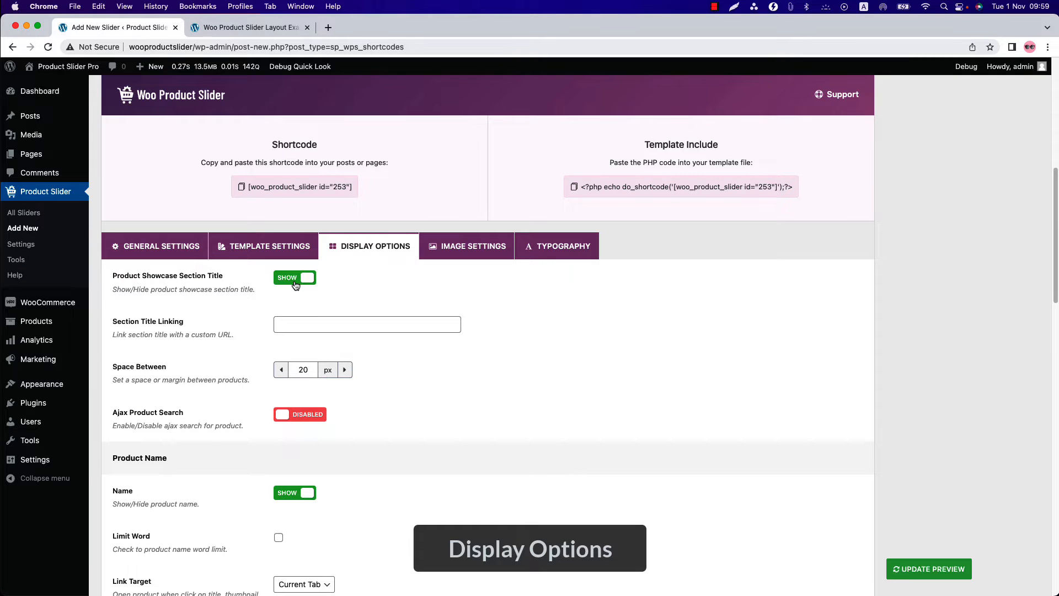
{"action": "left_click", "coordinate": [299, 327]}
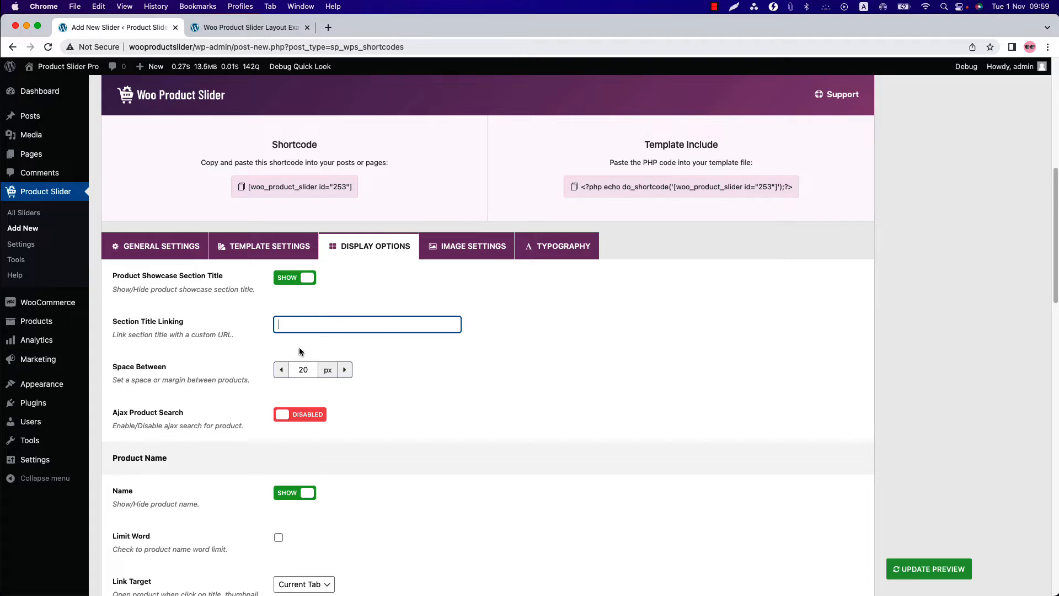
- Enable Ajax Product Search, update the live preview and activate the product search box there
{"action": "scroll", "coordinate": [300, 348], "scroll_direction": "down", "scroll_amount": 3}
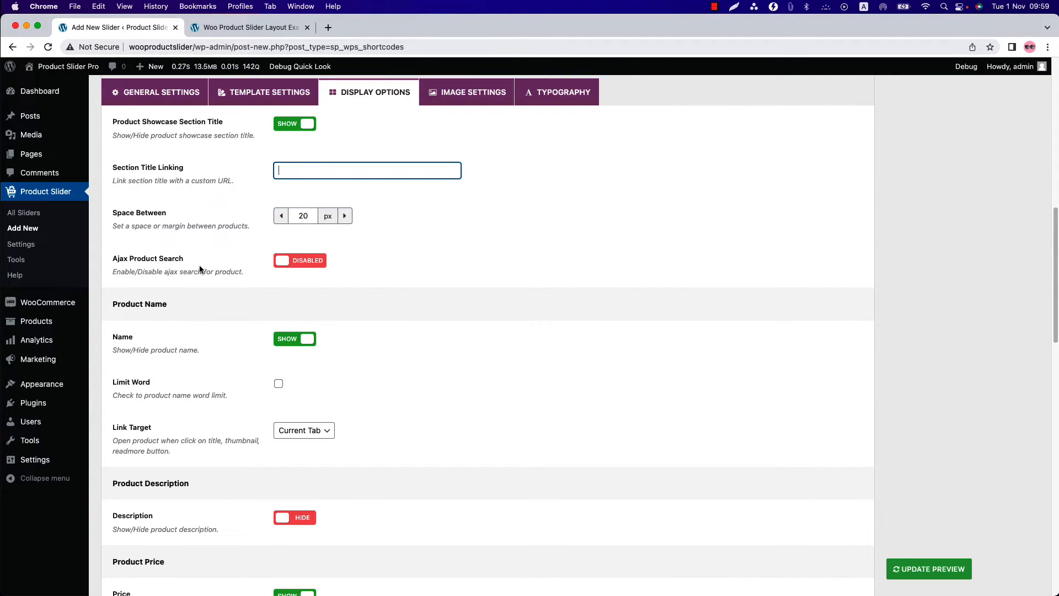
{"action": "left_click", "coordinate": [301, 263]}
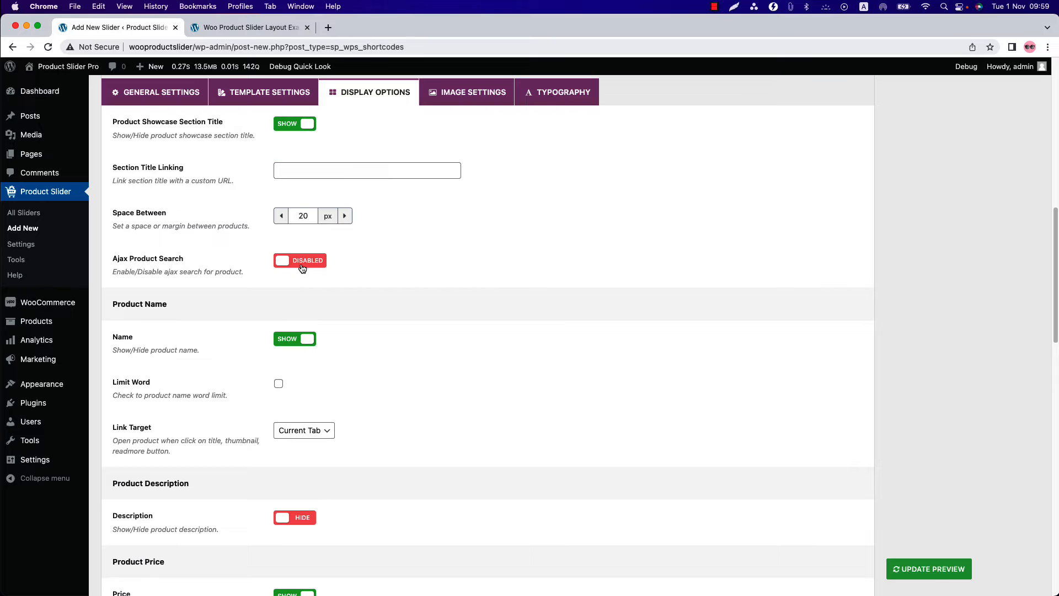
{"action": "left_click", "coordinate": [933, 574]}
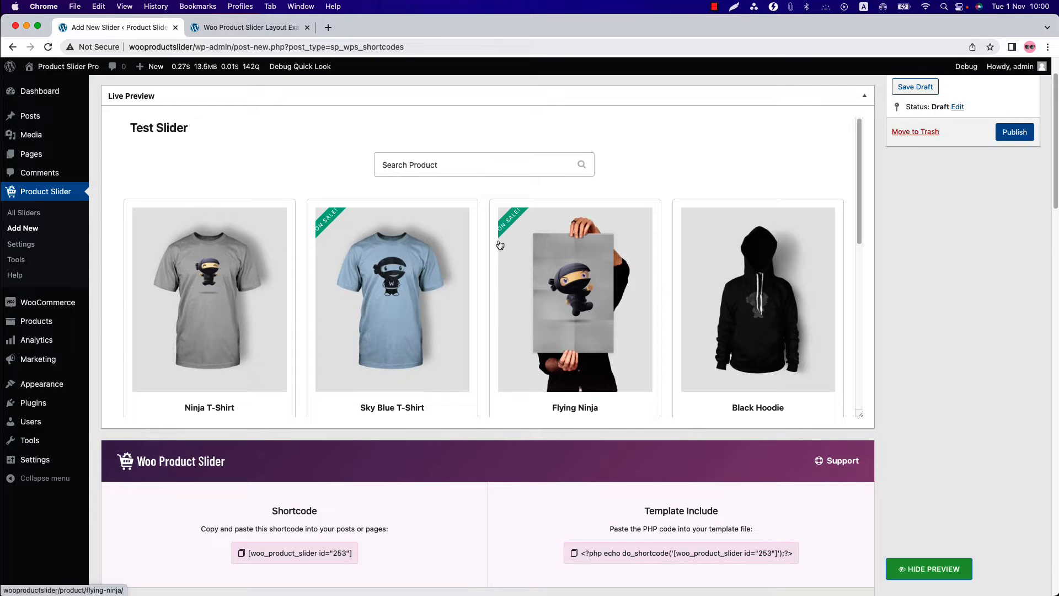
{"action": "left_click", "coordinate": [442, 169]}
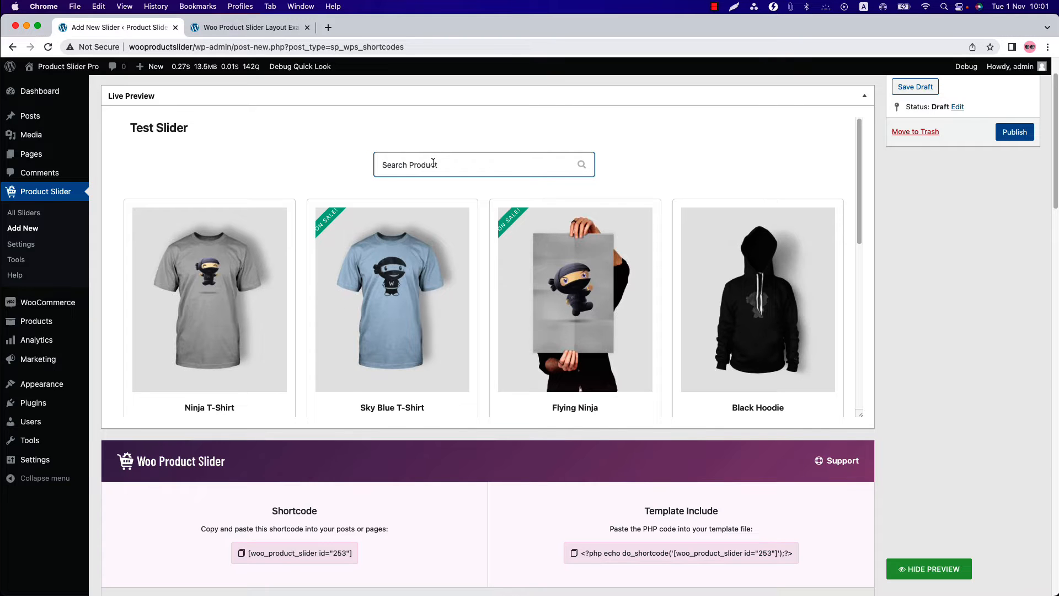
- Review the remaining display options and set the Quick View Button to Show
{"action": "scroll", "coordinate": [379, 383], "scroll_direction": "down", "scroll_amount": 15}
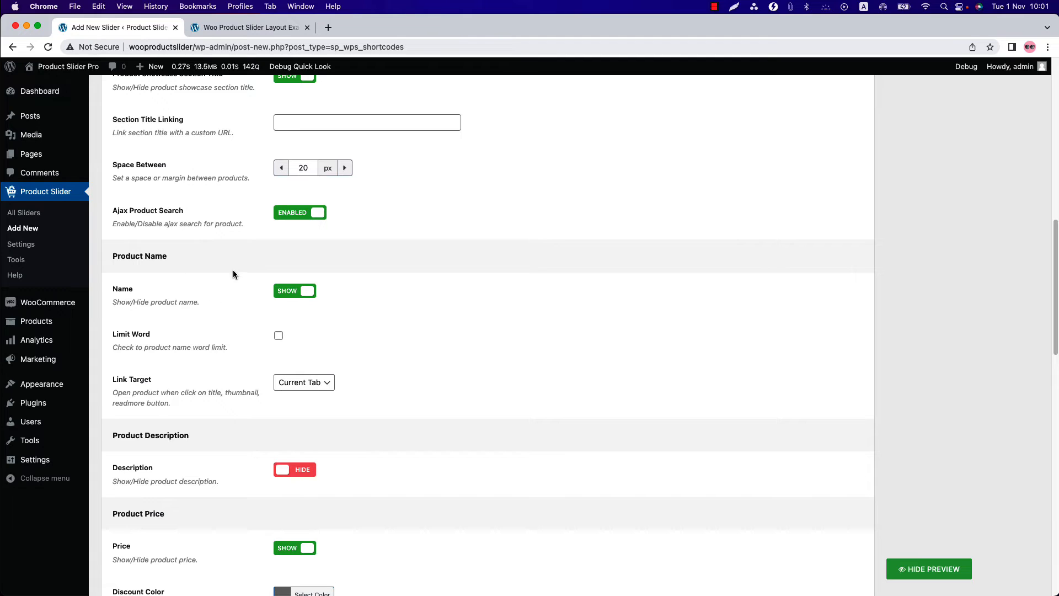
{"action": "scroll", "coordinate": [233, 274], "scroll_direction": "down", "scroll_amount": 6}
{"action": "scroll", "coordinate": [213, 304], "scroll_direction": "down", "scroll_amount": 3}
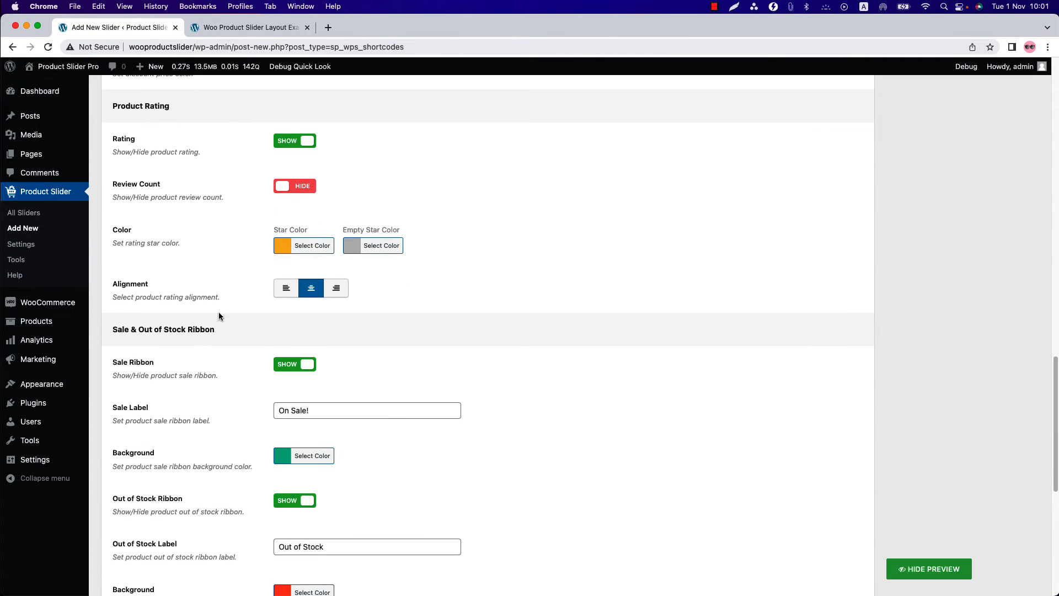
{"action": "scroll", "coordinate": [233, 329], "scroll_direction": "down", "scroll_amount": 7}
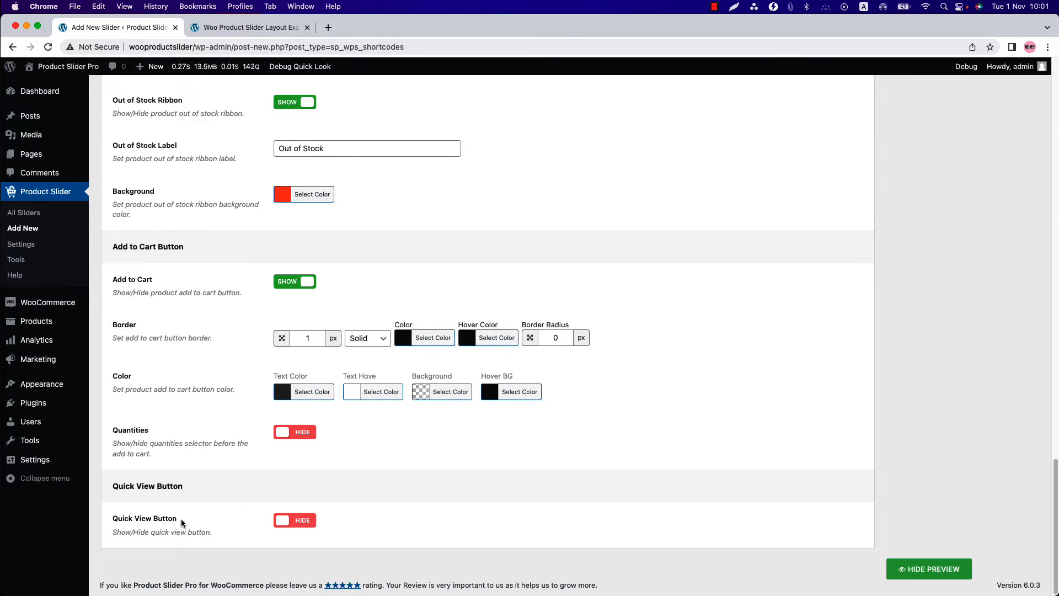
{"action": "left_click", "coordinate": [284, 522]}
- Enable Image Flip in the image settings and check the product images in the updated live preview
{"action": "scroll", "coordinate": [306, 526], "scroll_direction": "up", "scroll_amount": 9}
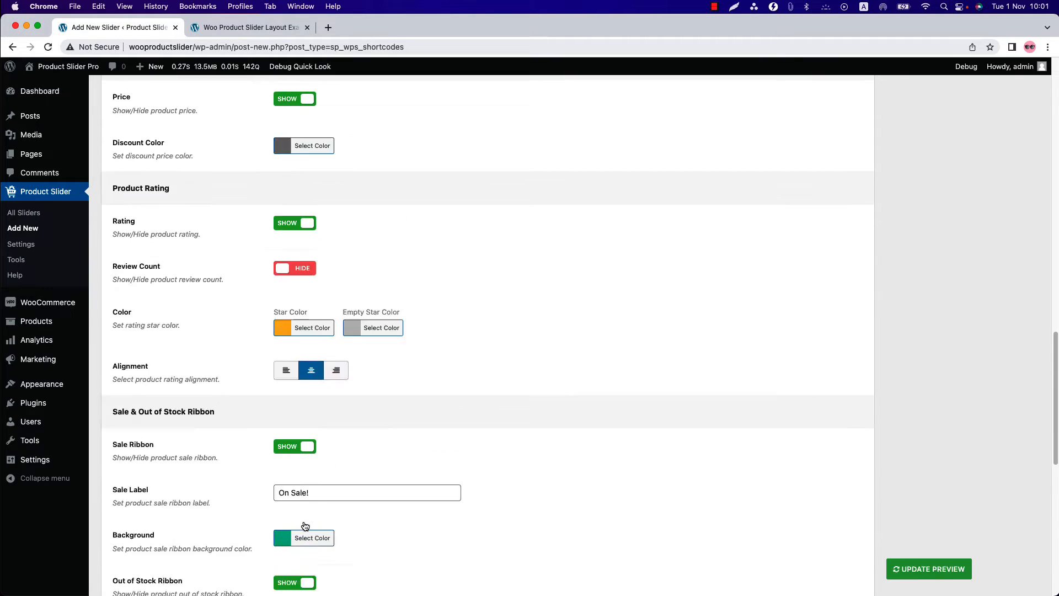
{"action": "scroll", "coordinate": [305, 525], "scroll_direction": "up", "scroll_amount": 10}
{"action": "left_click", "coordinate": [450, 414]}
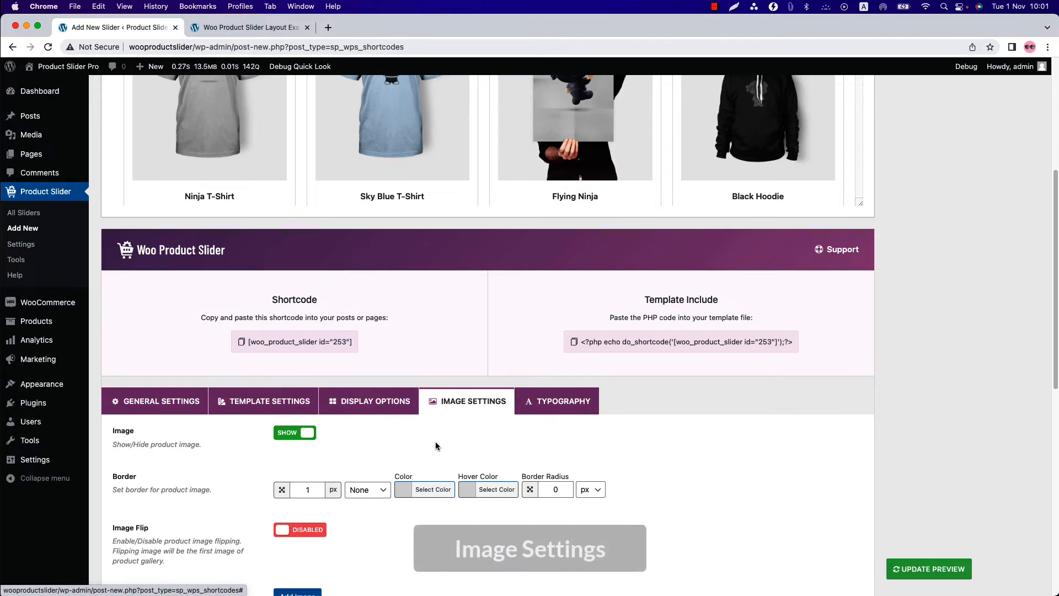
{"action": "scroll", "coordinate": [431, 448], "scroll_direction": "down", "scroll_amount": 3}
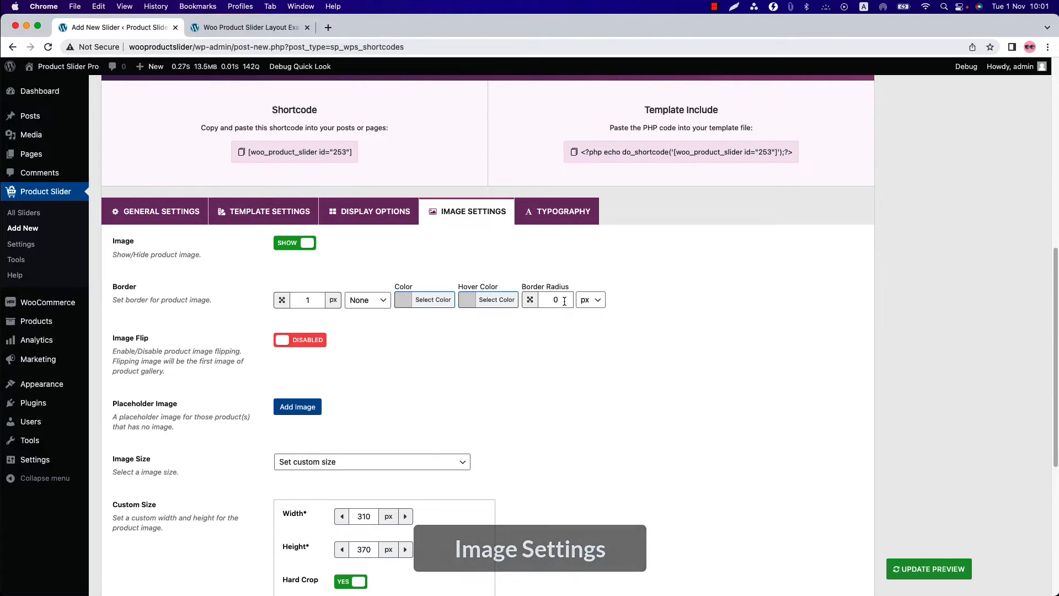
{"action": "left_click", "coordinate": [307, 345]}
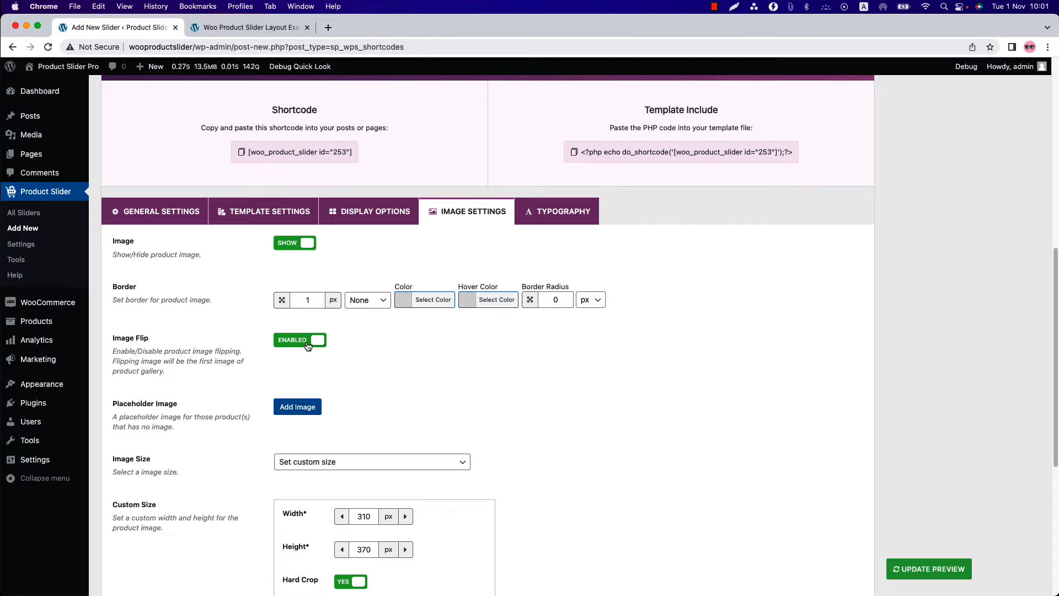
{"action": "left_click", "coordinate": [930, 568]}
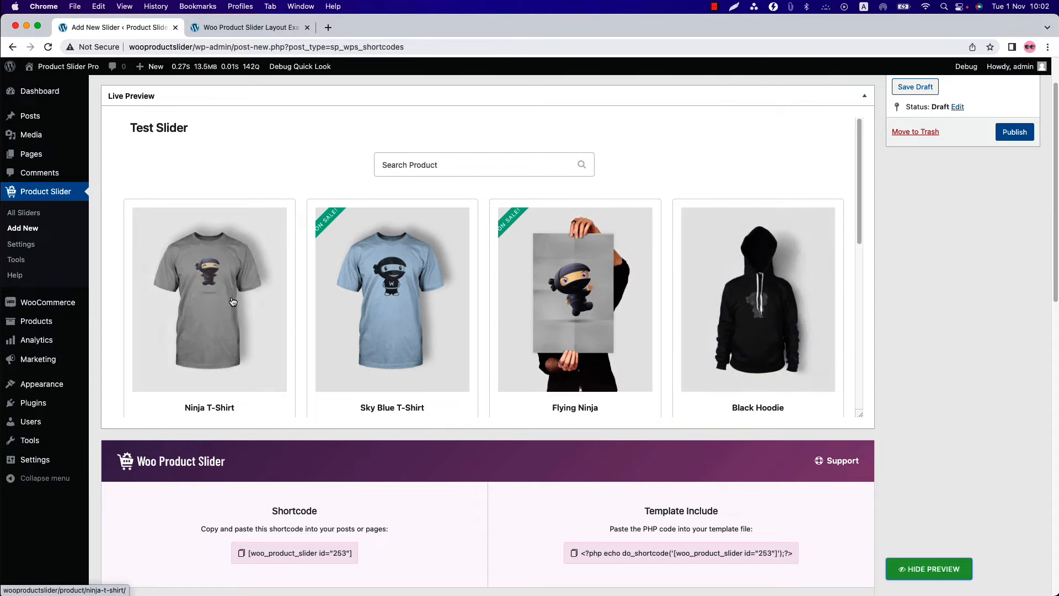
{"action": "scroll", "coordinate": [457, 336], "scroll_direction": "down", "scroll_amount": 5}
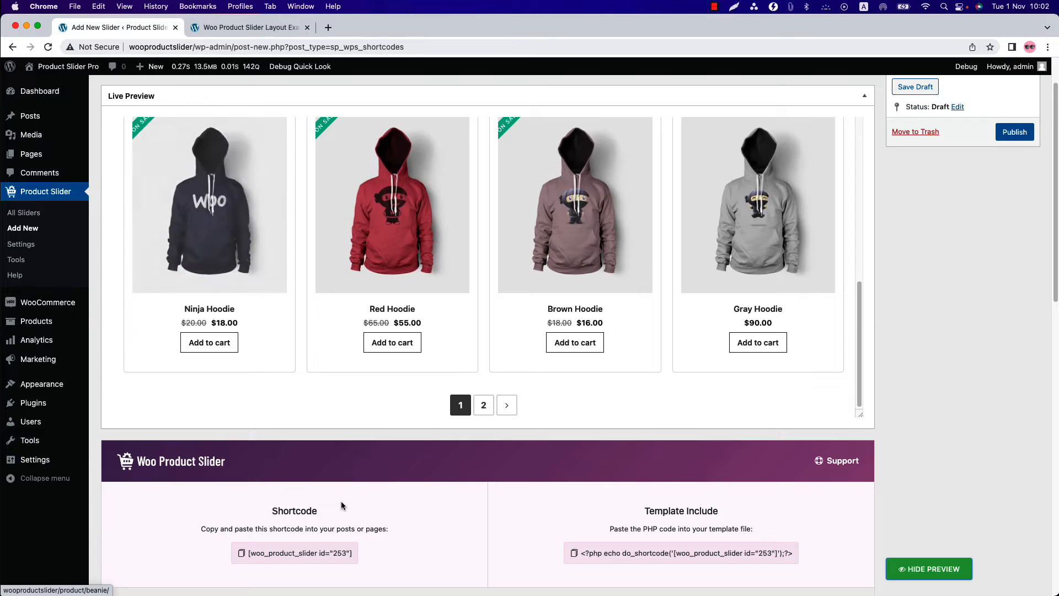
- Set the custom product image size to 400 px wide by 400 px high and update the live preview
{"action": "scroll", "coordinate": [341, 501], "scroll_direction": "down", "scroll_amount": 8}
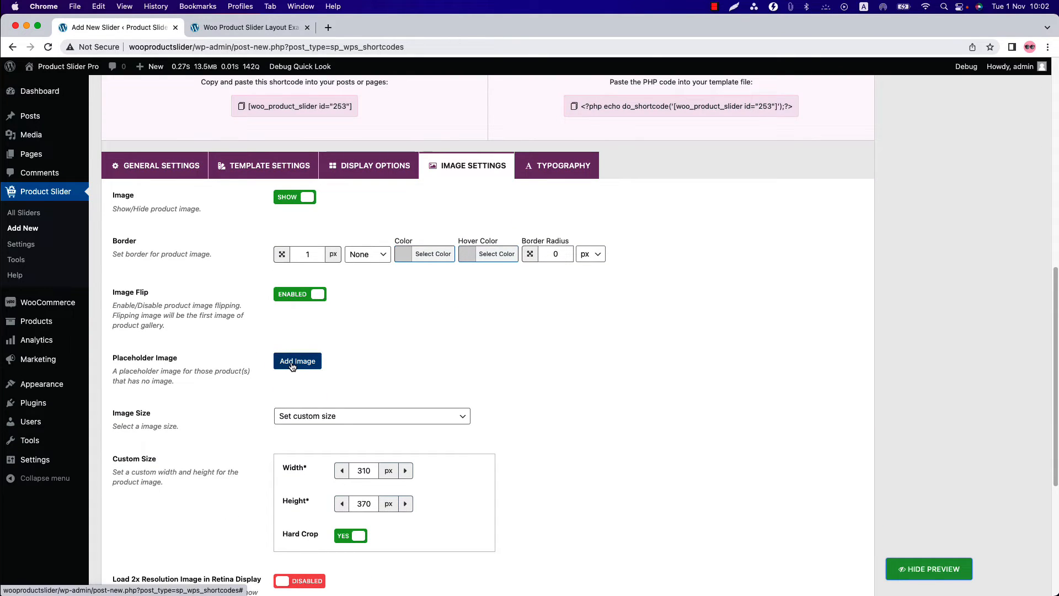
{"action": "scroll", "coordinate": [294, 445], "scroll_direction": "down", "scroll_amount": 4}
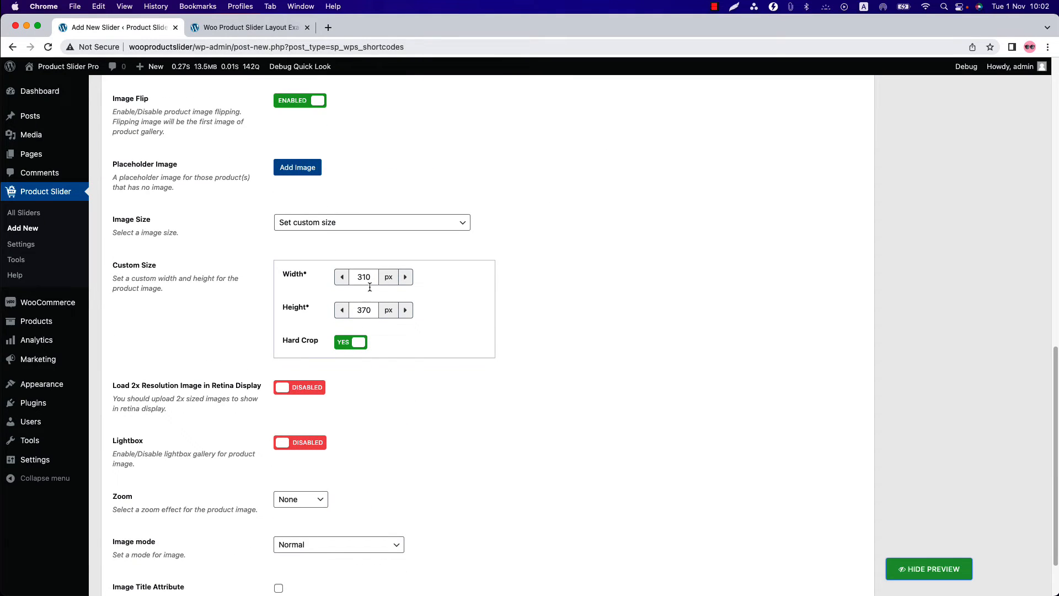
{"action": "double_click", "coordinate": [368, 281]}
{"action": "type", "text": "400"}
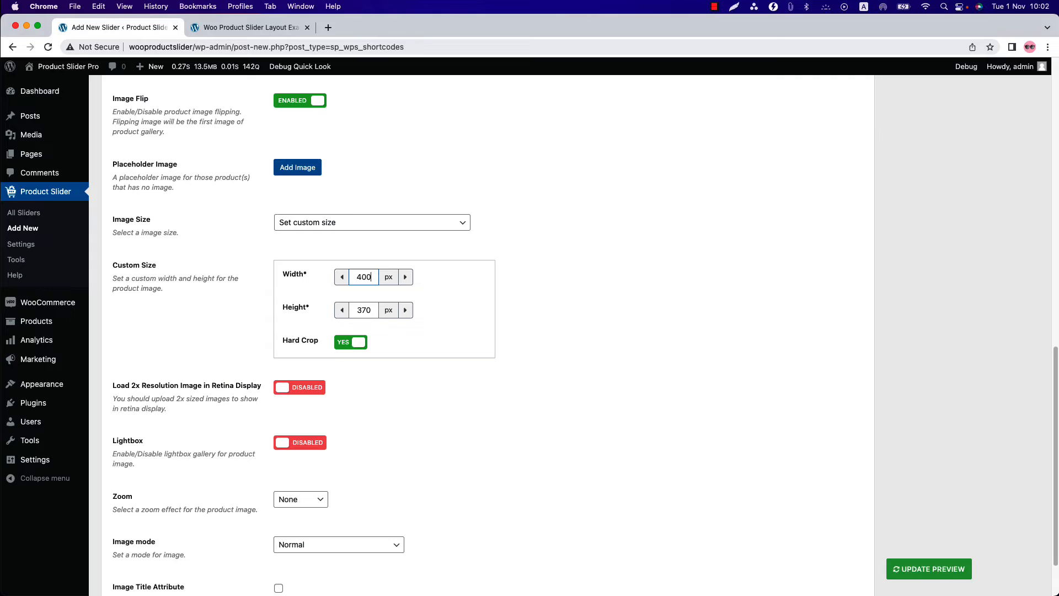
{"action": "double_click", "coordinate": [362, 309]}
{"action": "type", "text": "400"}
{"action": "left_click", "coordinate": [930, 569]}
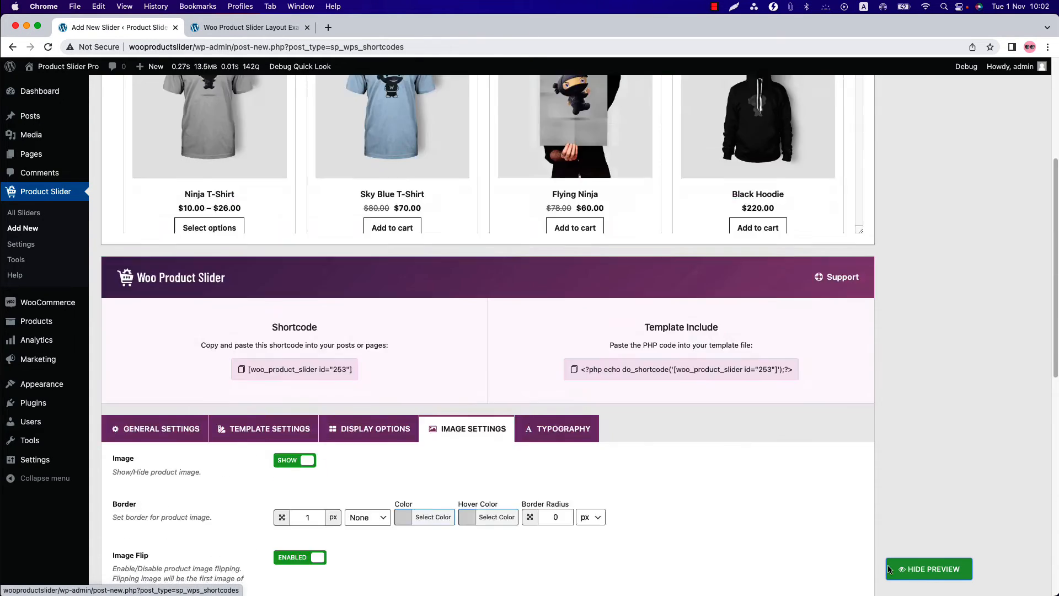
{"action": "scroll", "coordinate": [296, 300], "scroll_direction": "down", "scroll_amount": 2}
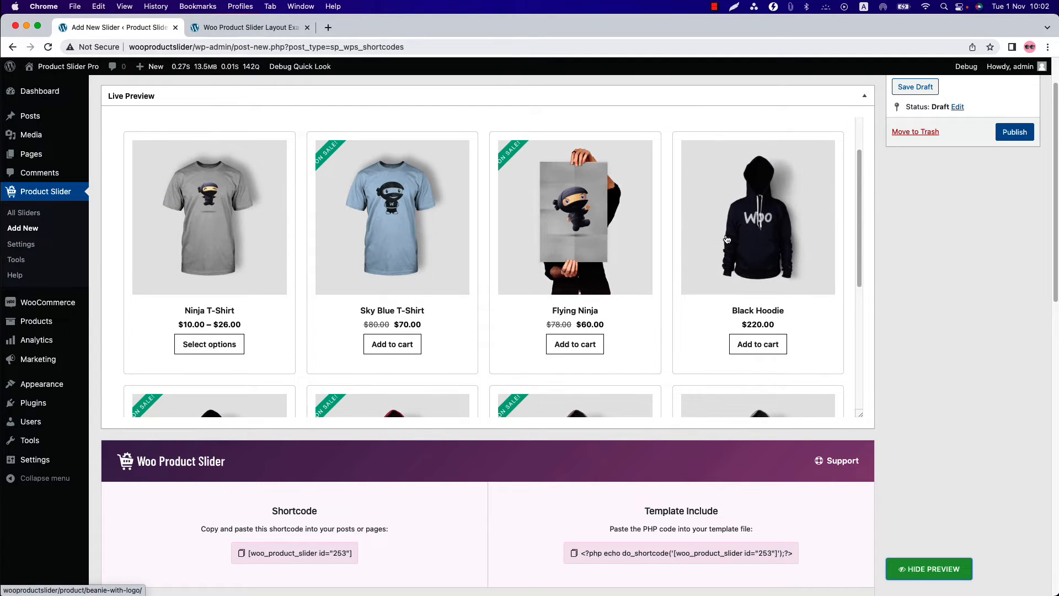
- Examine the available zoom effects and image modes for the product images
{"action": "scroll", "coordinate": [422, 564], "scroll_direction": "down", "scroll_amount": 15}
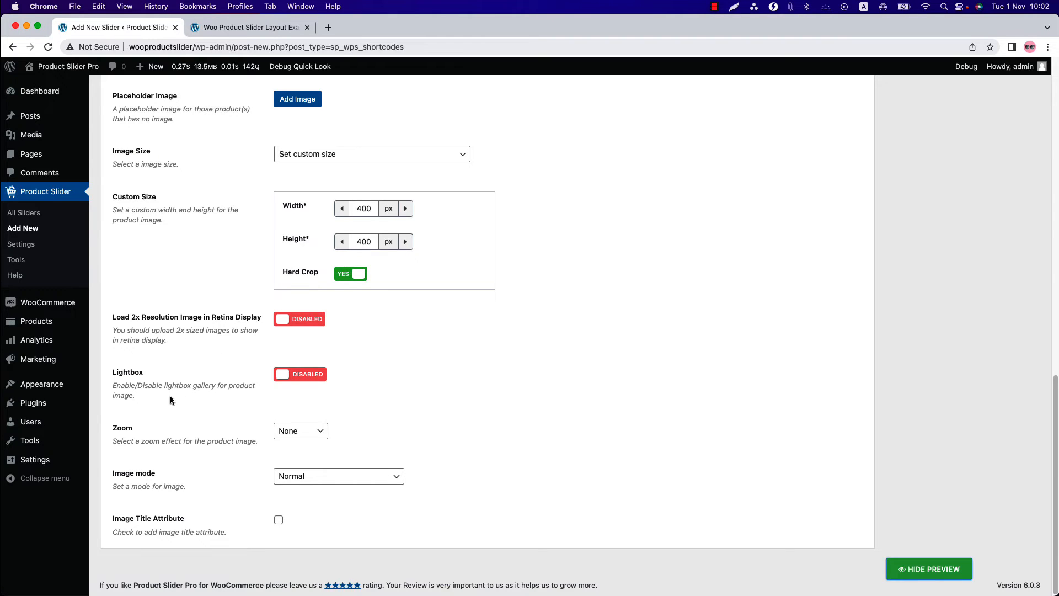
{"action": "left_click", "coordinate": [304, 430]}
{"action": "left_click", "coordinate": [397, 456]}
{"action": "left_click", "coordinate": [366, 484]}
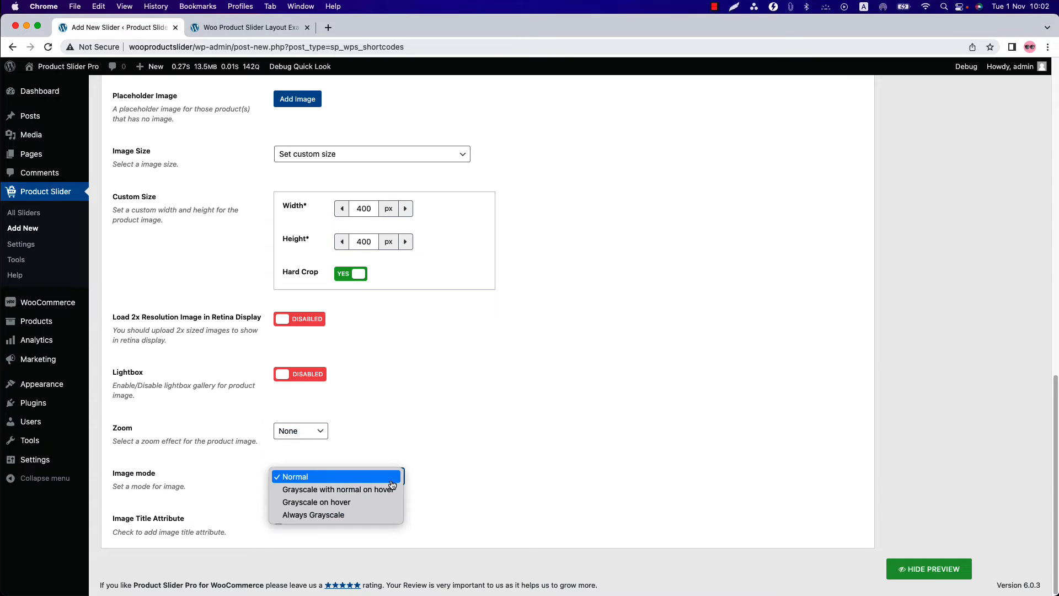
{"action": "left_click", "coordinate": [484, 466]}
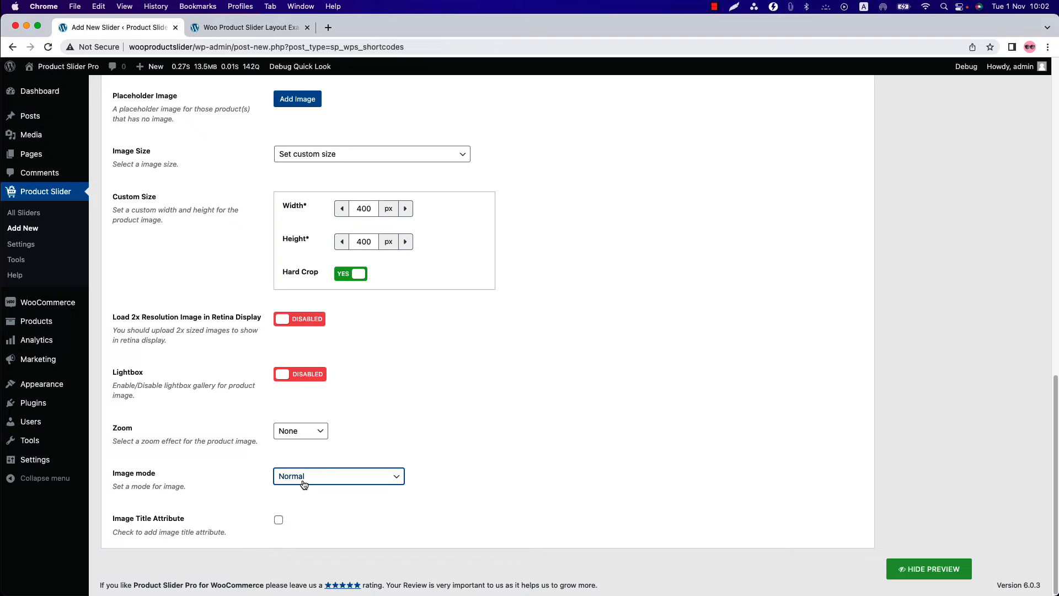
- Change the layout preset to Slider in the template settings
{"action": "scroll", "coordinate": [303, 480], "scroll_direction": "up", "scroll_amount": 10}
{"action": "left_click", "coordinate": [259, 269]}
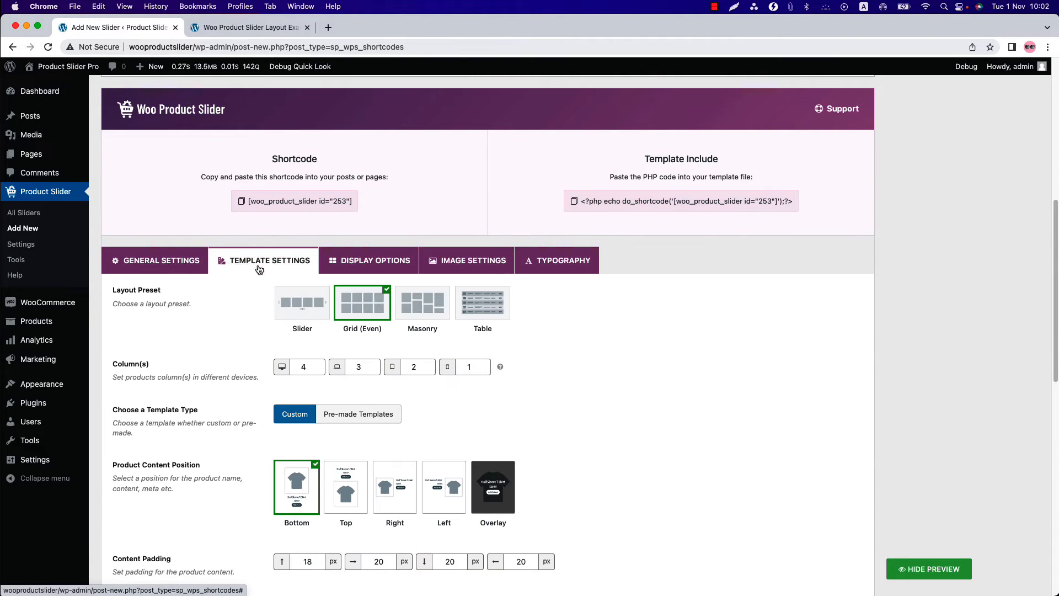
{"action": "left_click", "coordinate": [310, 312]}
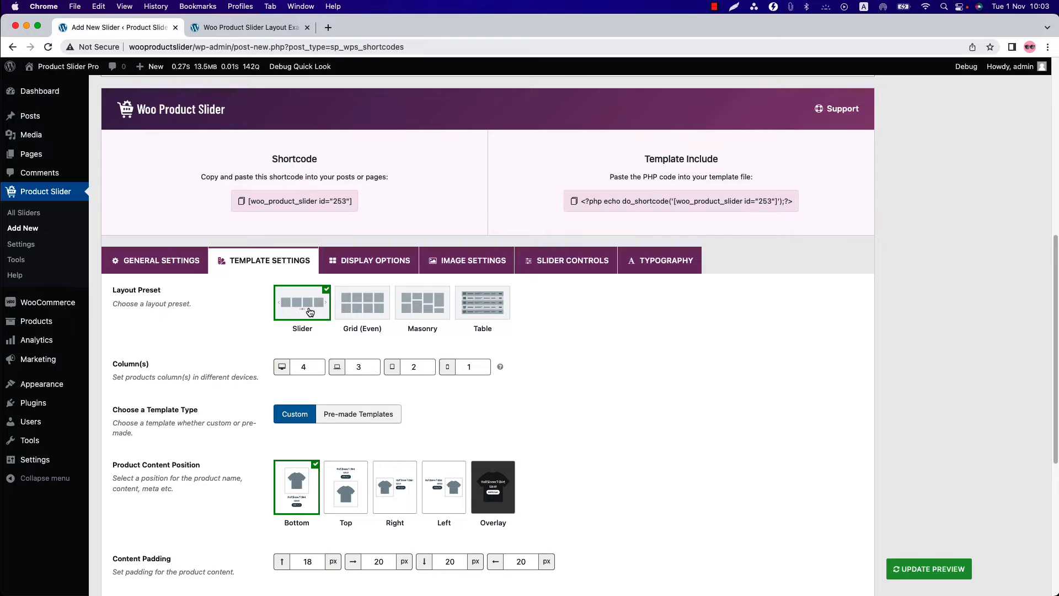
- Examine the slider mode and carousel orientation choices in the slider controls
{"action": "left_click", "coordinate": [569, 264]}
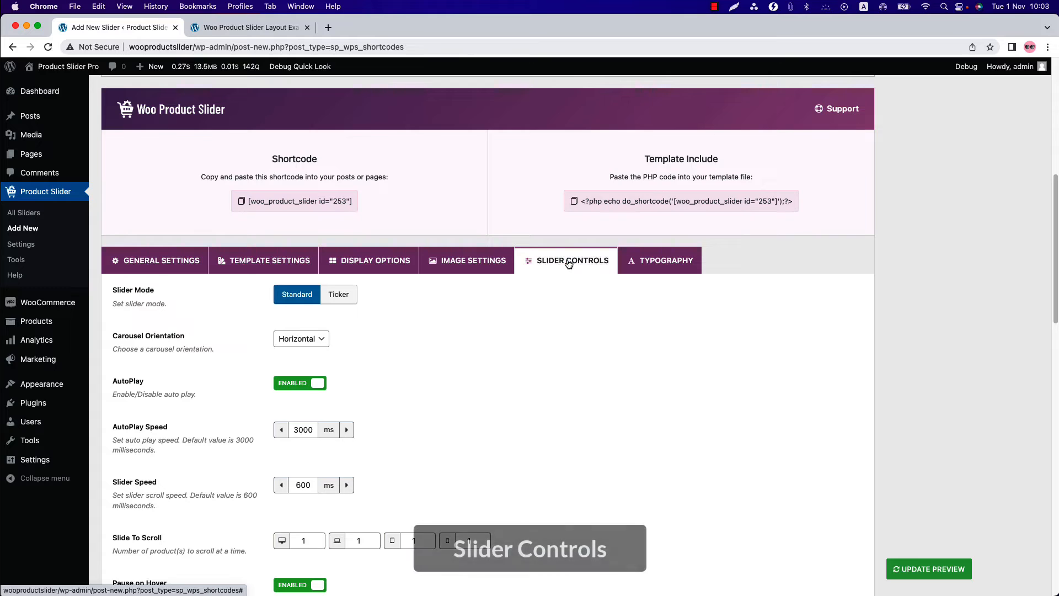
{"action": "scroll", "coordinate": [489, 366], "scroll_direction": "down", "scroll_amount": 1}
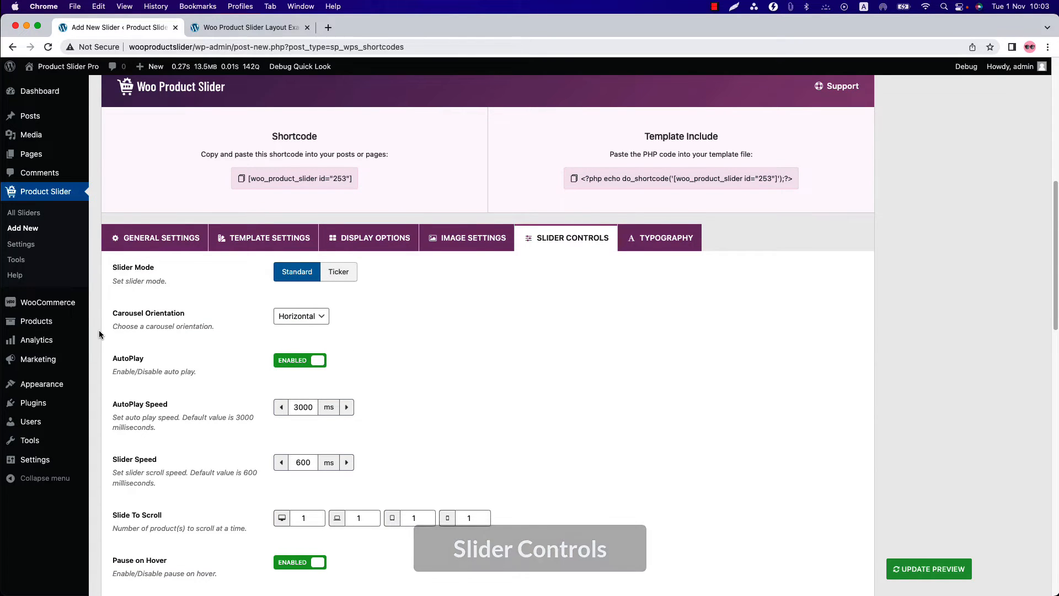
{"action": "scroll", "coordinate": [166, 276], "scroll_direction": "down", "scroll_amount": 5}
{"action": "left_click", "coordinate": [321, 177]}
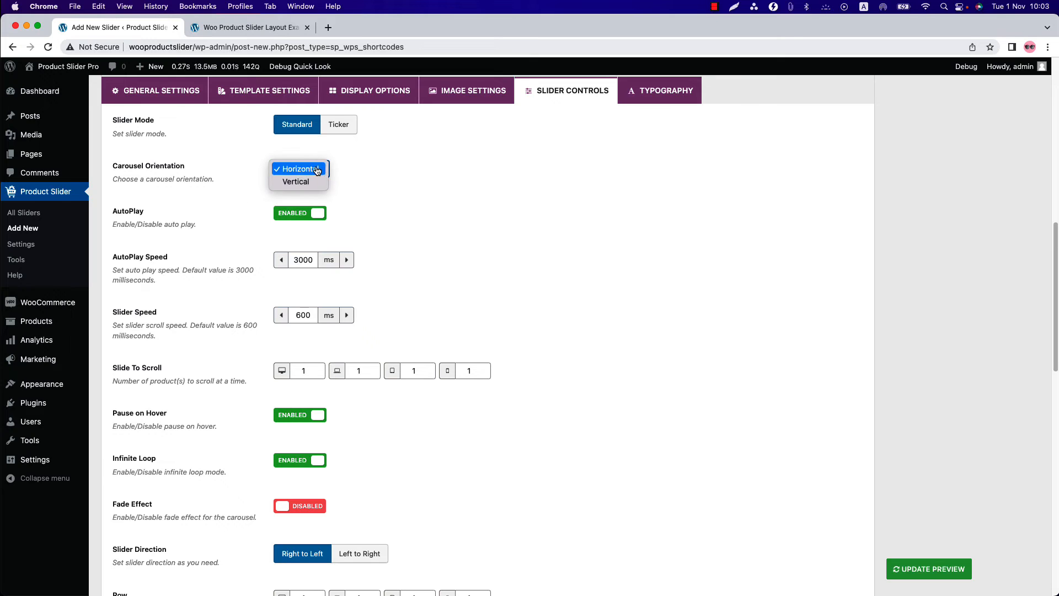
{"action": "left_click", "coordinate": [394, 197]}
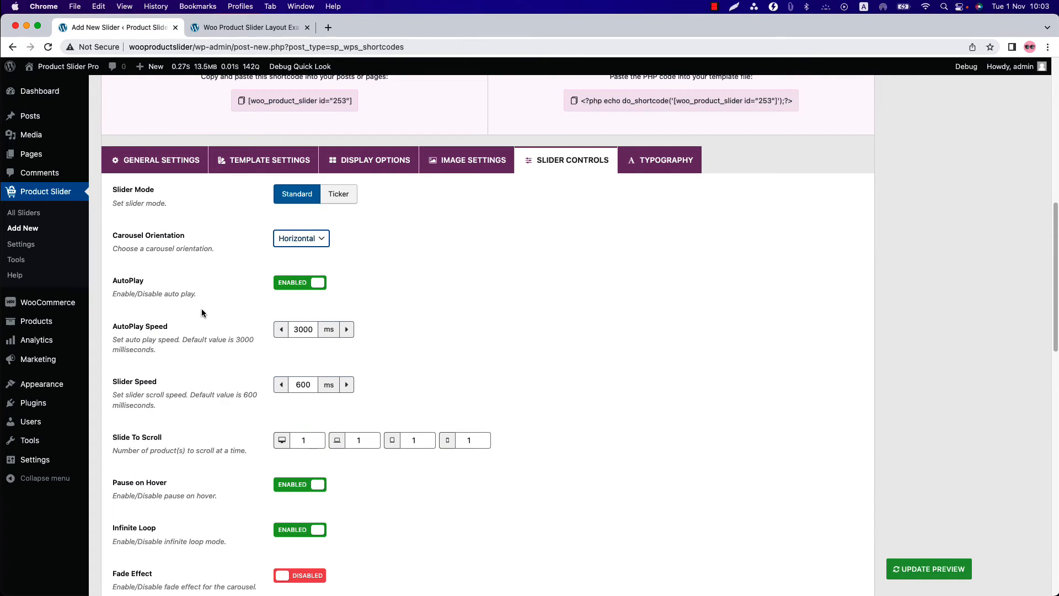
- Set the slider's pagination type to Number in the slider controls and update the live preview
{"action": "scroll", "coordinate": [187, 386], "scroll_direction": "down", "scroll_amount": 3}
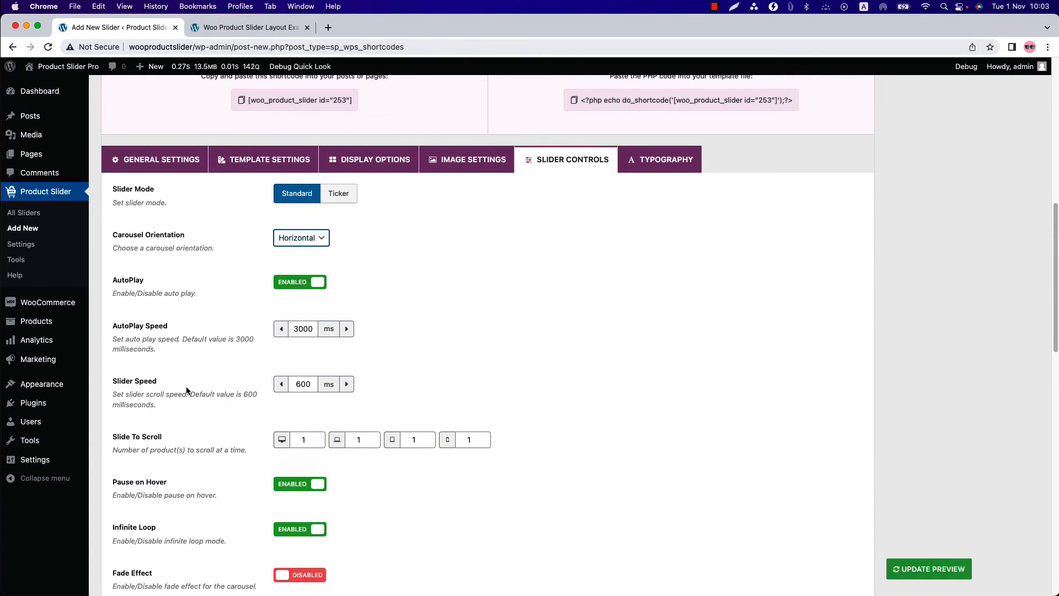
{"action": "scroll", "coordinate": [276, 362], "scroll_direction": "down", "scroll_amount": 5}
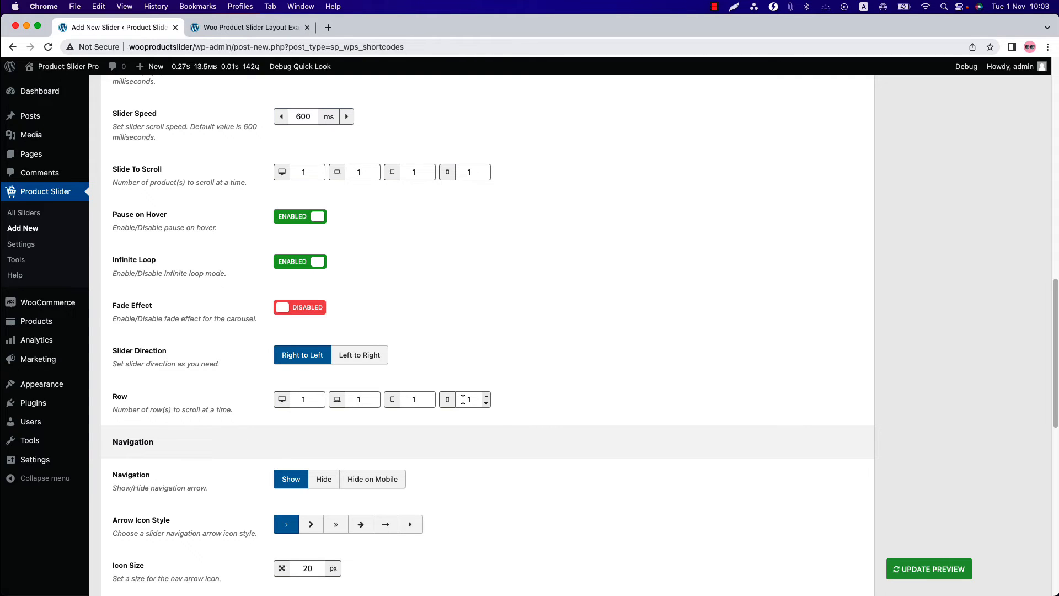
{"action": "scroll", "coordinate": [463, 399], "scroll_direction": "down", "scroll_amount": 5}
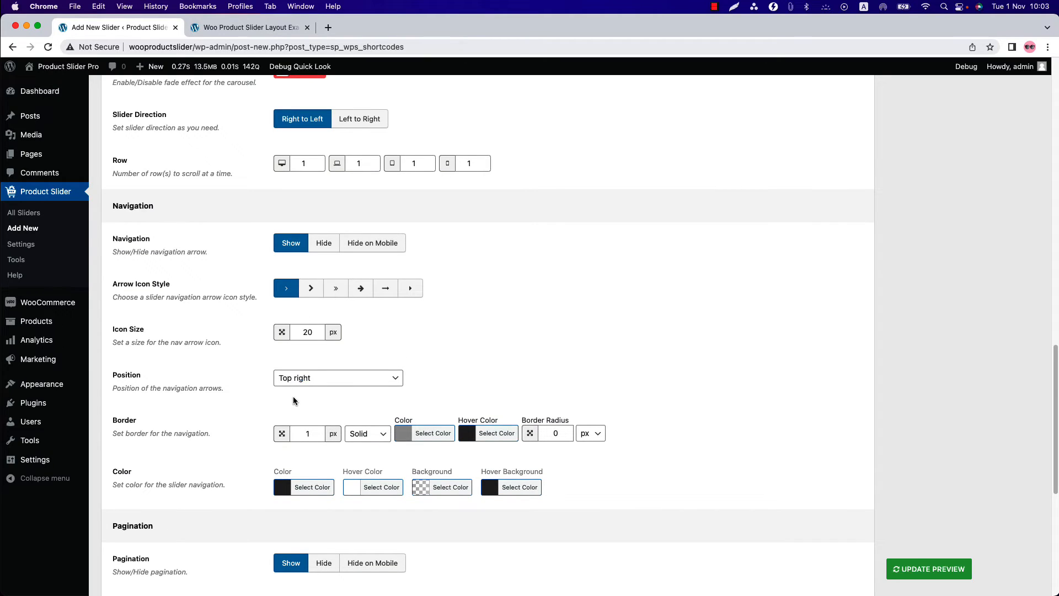
{"action": "scroll", "coordinate": [294, 399], "scroll_direction": "down", "scroll_amount": 3}
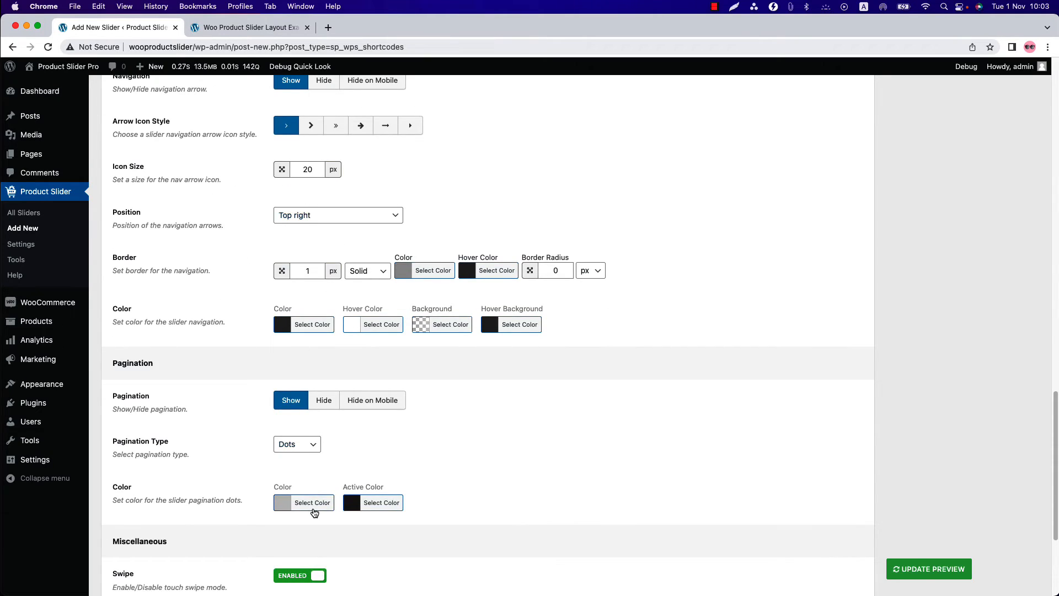
{"action": "left_click", "coordinate": [282, 447]}
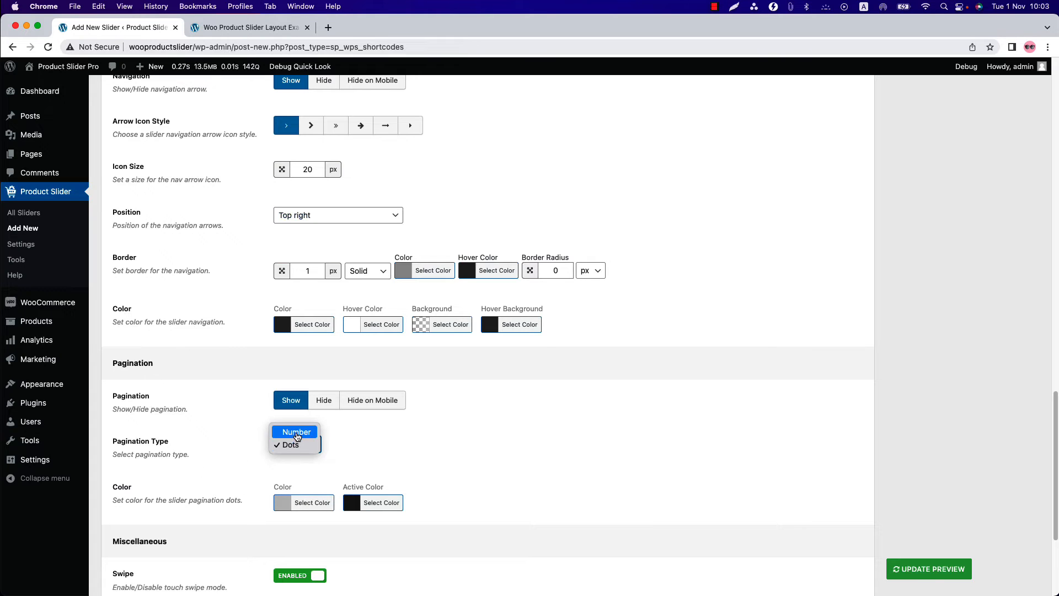
{"action": "left_click", "coordinate": [297, 434]}
{"action": "left_click", "coordinate": [930, 569]}
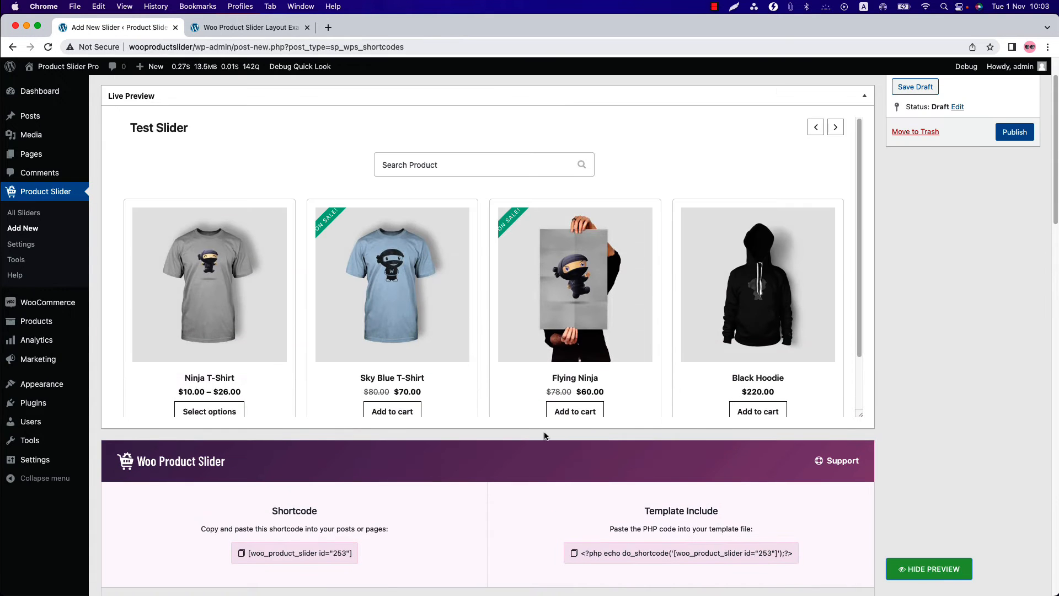
- Try the numbered pagination in the live preview by moving through slides 2 to 5
{"action": "scroll", "coordinate": [471, 350], "scroll_direction": "down", "scroll_amount": 2}
{"action": "left_click", "coordinate": [405, 404]}
{"action": "left_click", "coordinate": [424, 404]}
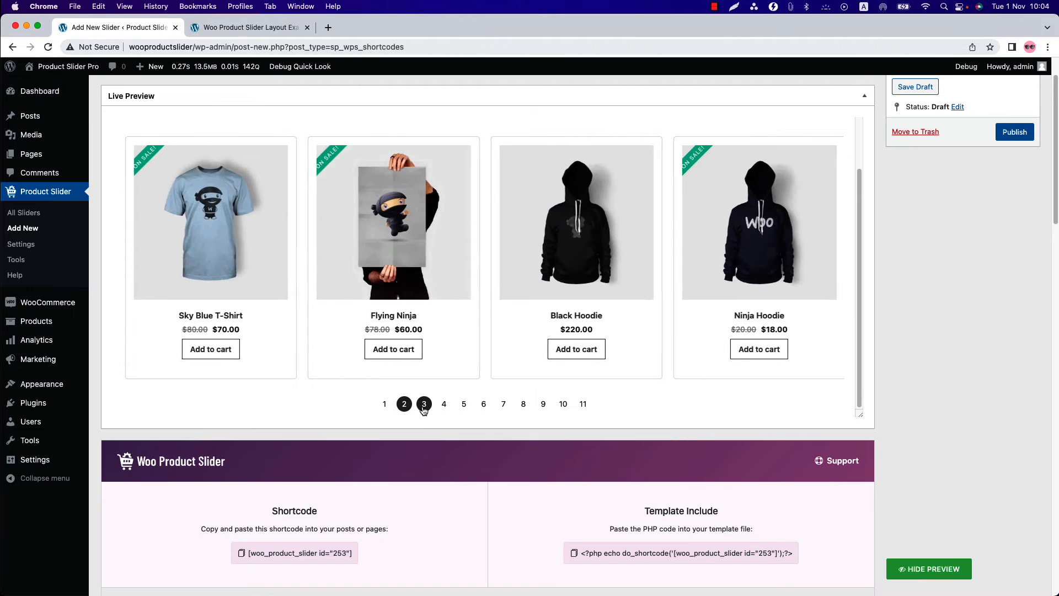
{"action": "left_click", "coordinate": [444, 404]}
{"action": "left_click", "coordinate": [462, 409]}
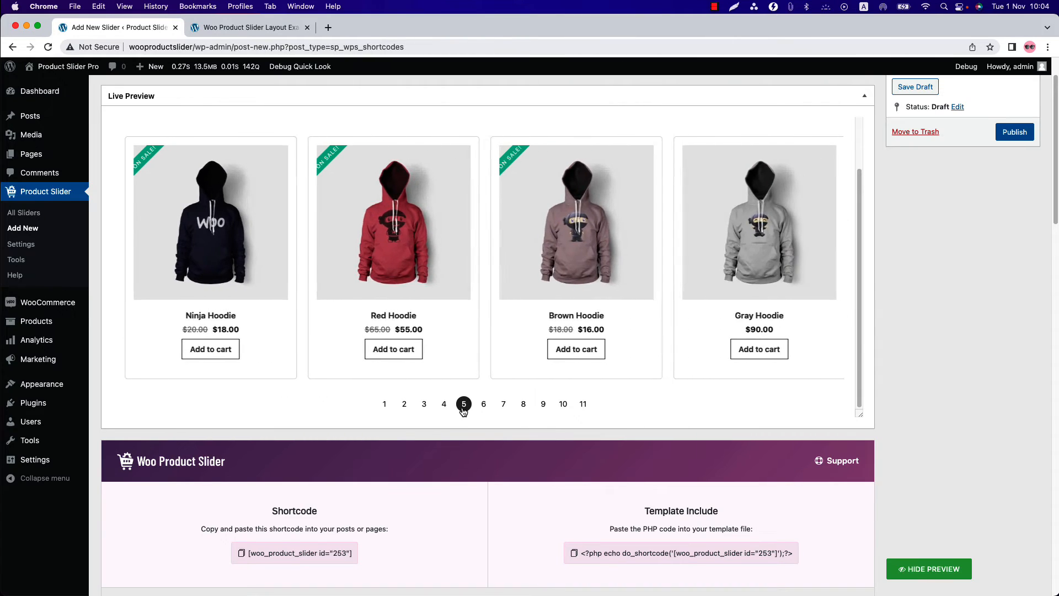
- Set the pagination type back to Dots and review the Miscellaneous slider options
{"action": "scroll", "coordinate": [375, 541], "scroll_direction": "down", "scroll_amount": 10}
{"action": "scroll", "coordinate": [375, 541], "scroll_direction": "down", "scroll_amount": 6}
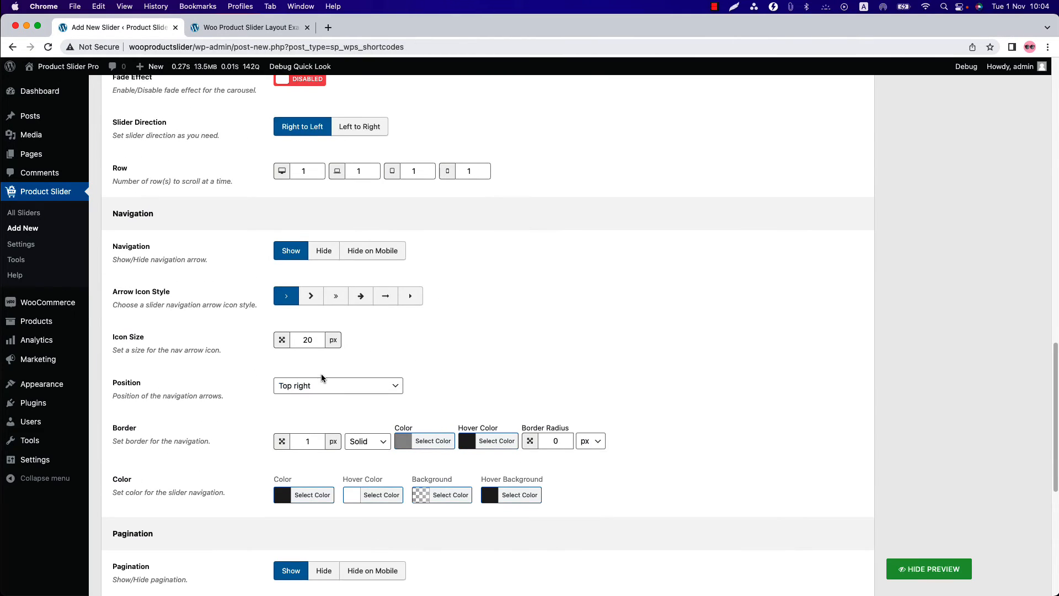
{"action": "scroll", "coordinate": [322, 379], "scroll_direction": "down", "scroll_amount": 3}
{"action": "left_click", "coordinate": [322, 396]}
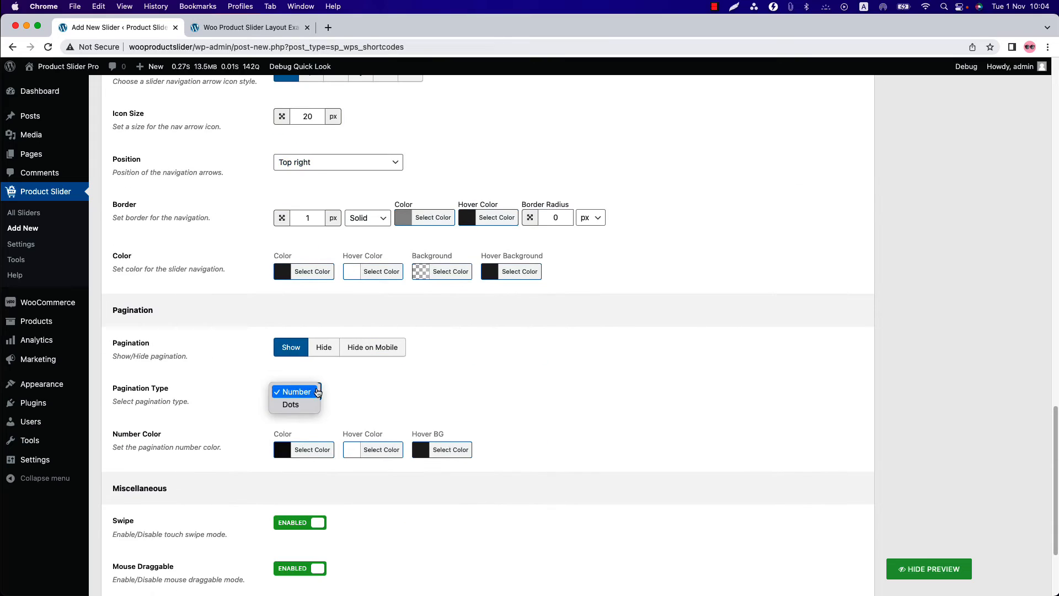
{"action": "left_click", "coordinate": [291, 404]}
{"action": "scroll", "coordinate": [395, 401], "scroll_direction": "down", "scroll_amount": 3}
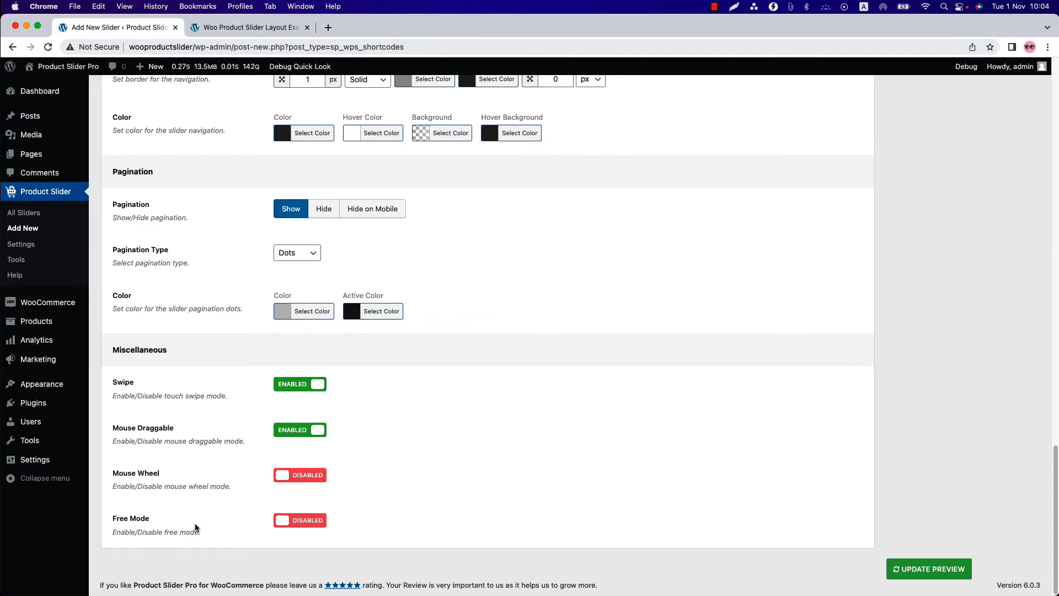
- Turn on Google font loading for the showcase section title, product name and product description in the typography settings
{"action": "scroll", "coordinate": [592, 445], "scroll_direction": "up", "scroll_amount": 15}
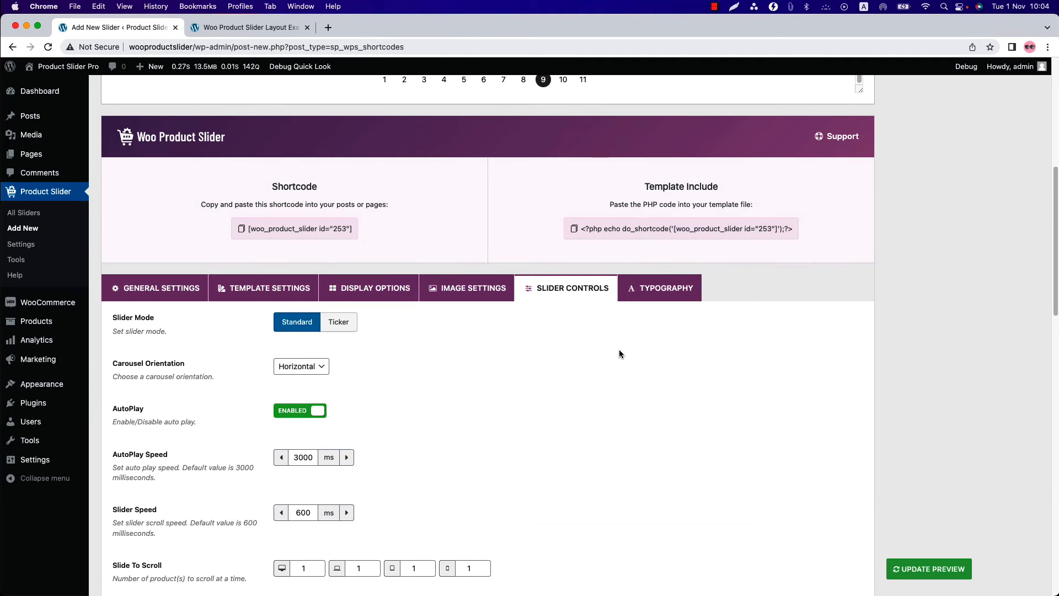
{"action": "left_click", "coordinate": [668, 288]}
{"action": "scroll", "coordinate": [598, 359], "scroll_direction": "down", "scroll_amount": 4}
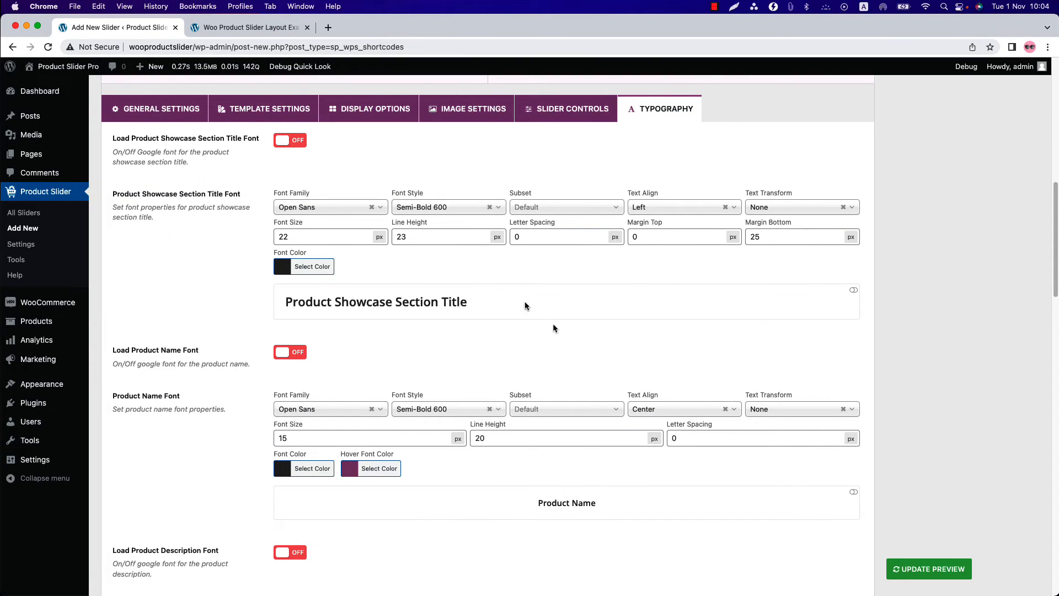
{"action": "left_click", "coordinate": [288, 142]}
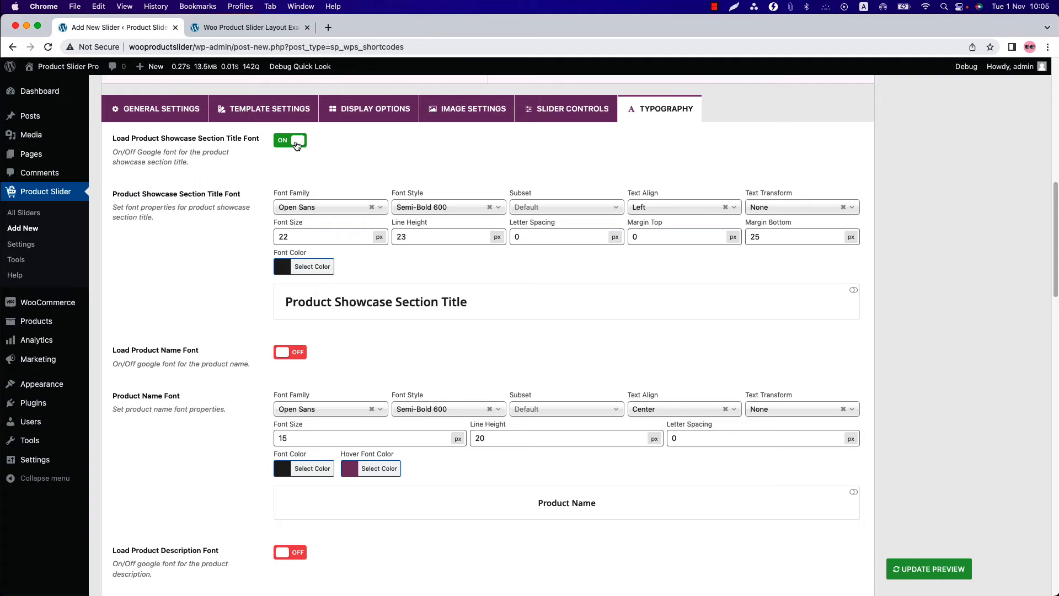
{"action": "left_click", "coordinate": [291, 353]}
{"action": "scroll", "coordinate": [296, 543], "scroll_direction": "down", "scroll_amount": 5}
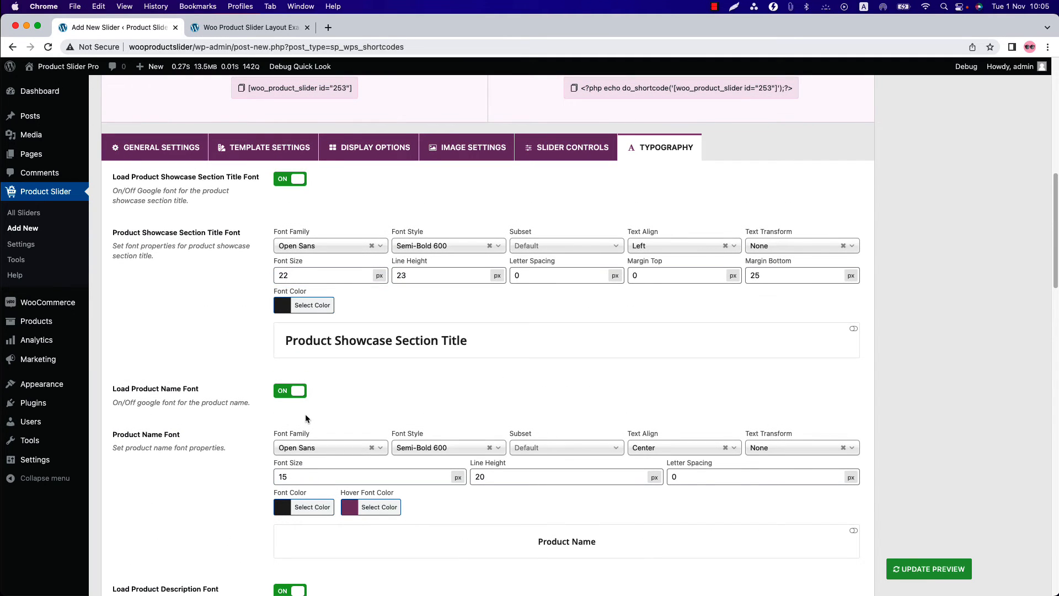
- Examine the remaining typography settings for price, ribbons, category, compare and wishlist, and add to cart
{"action": "scroll", "coordinate": [305, 418], "scroll_direction": "down", "scroll_amount": 5}
{"action": "scroll", "coordinate": [305, 420], "scroll_direction": "down", "scroll_amount": 9}
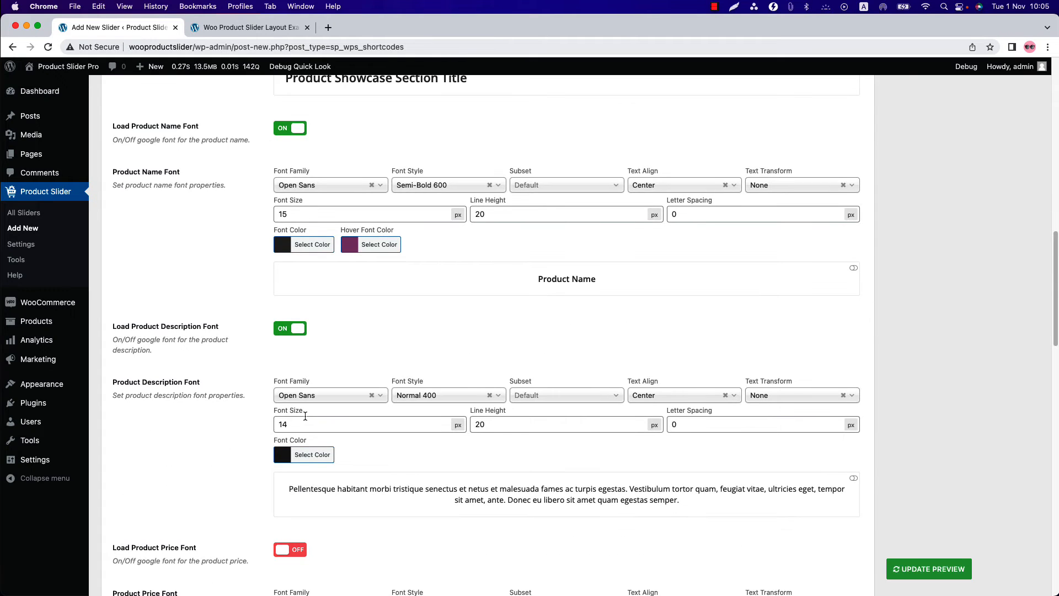
{"action": "scroll", "coordinate": [306, 421], "scroll_direction": "down", "scroll_amount": 12}
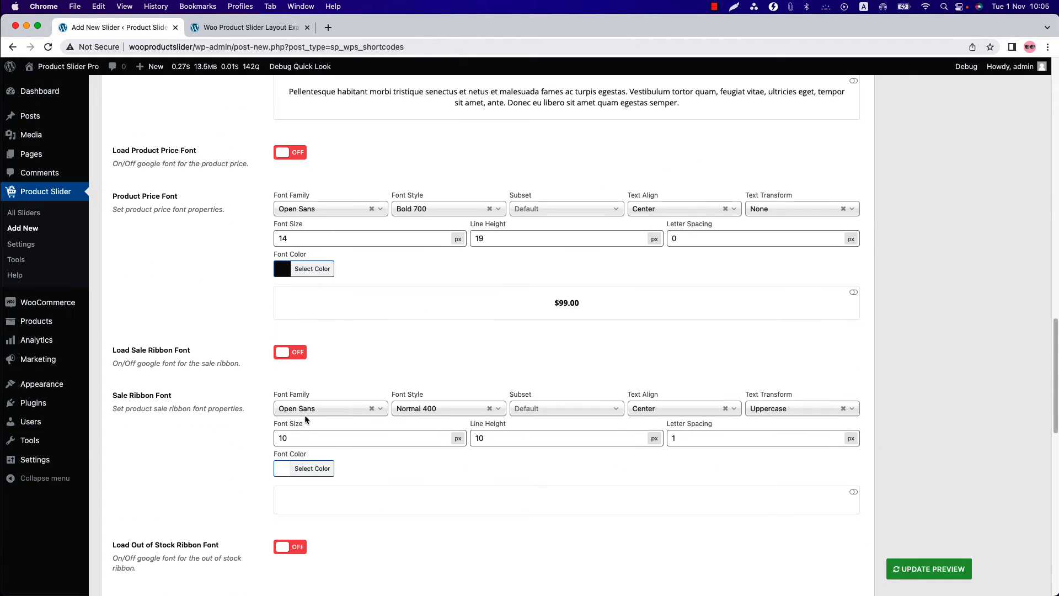
{"action": "scroll", "coordinate": [305, 415], "scroll_direction": "down", "scroll_amount": 11}
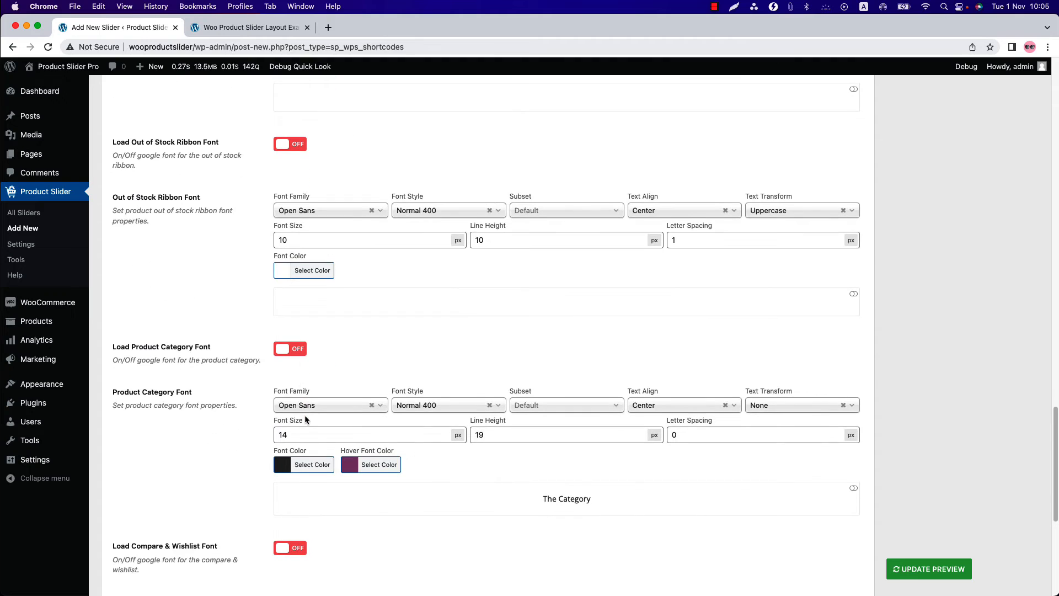
{"action": "scroll", "coordinate": [304, 419], "scroll_direction": "down", "scroll_amount": 4}
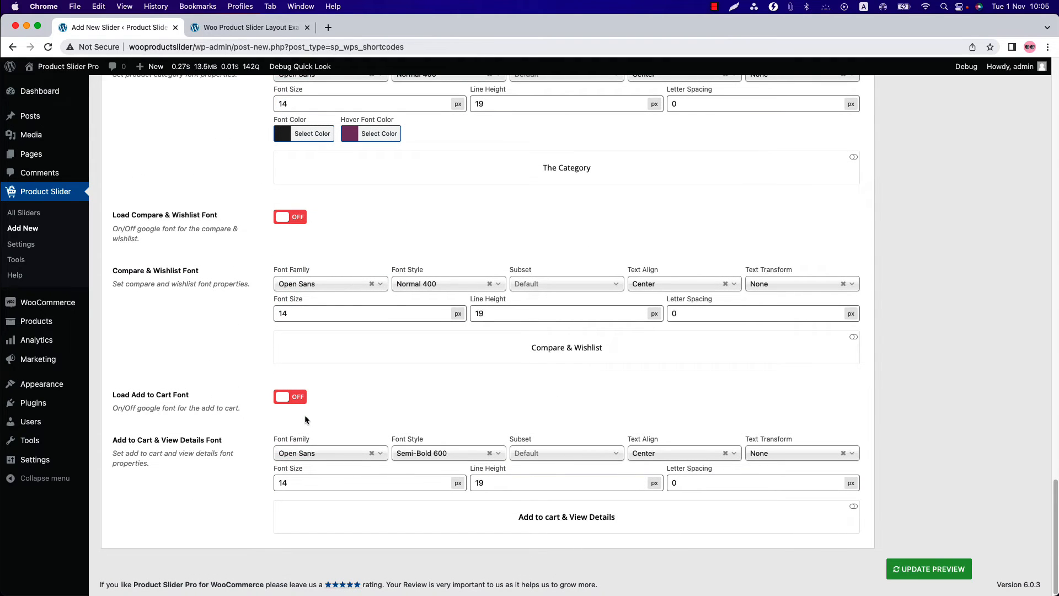
{"action": "scroll", "coordinate": [304, 419], "scroll_direction": "up", "scroll_amount": 20}
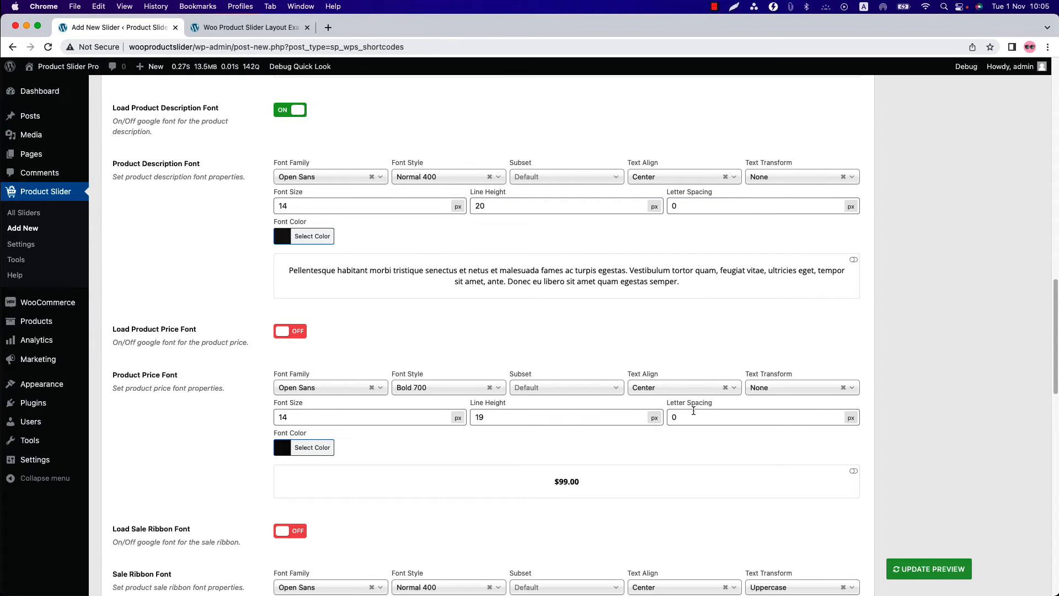
- Publish the slider and copy its shortcode
{"action": "scroll", "coordinate": [539, 433], "scroll_direction": "up", "scroll_amount": 20}
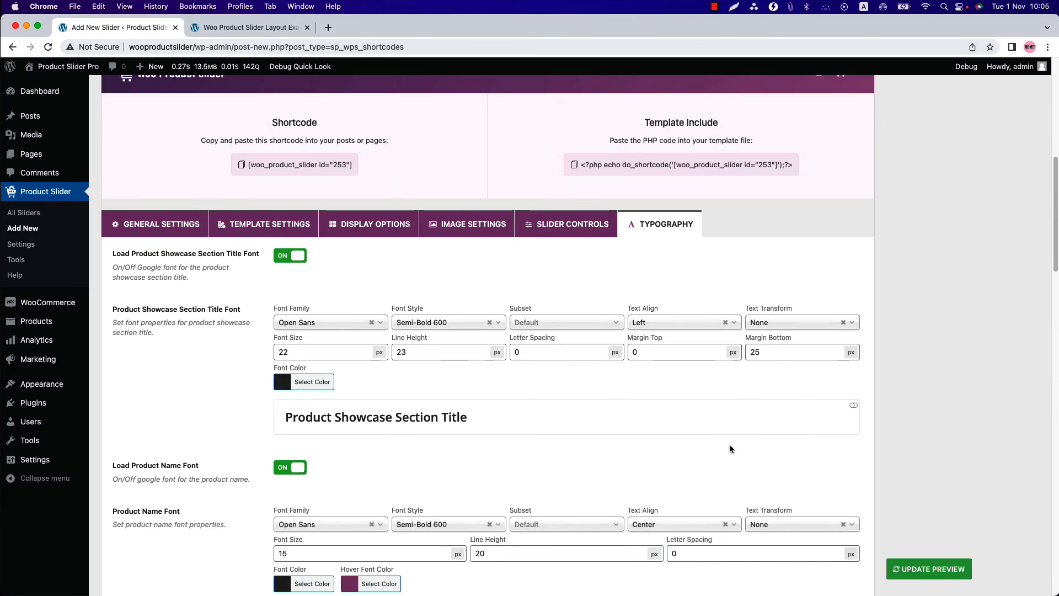
{"action": "left_click", "coordinate": [1015, 190]}
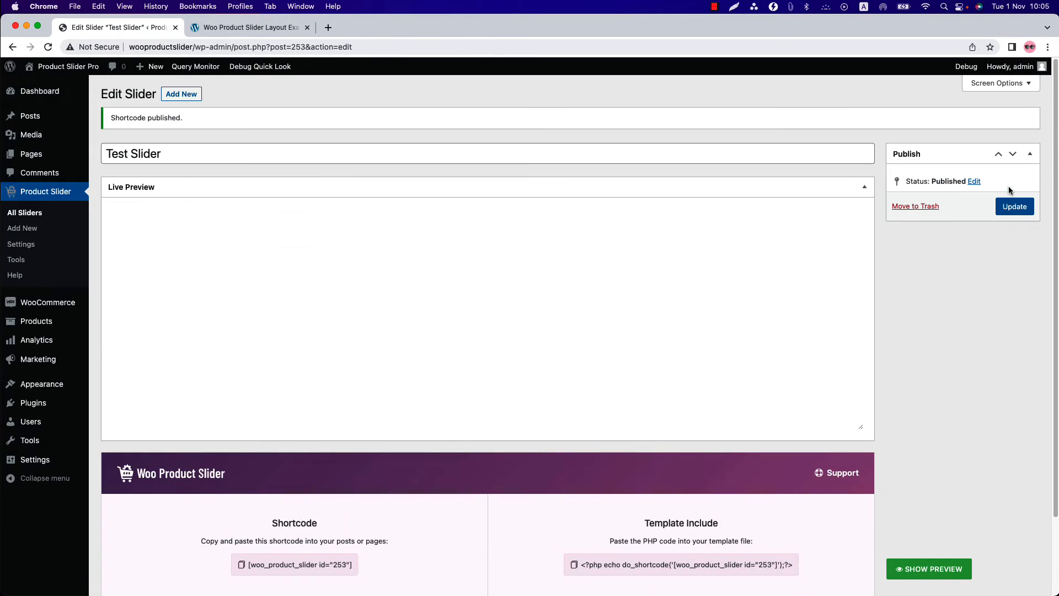
{"action": "left_click", "coordinate": [341, 295]}
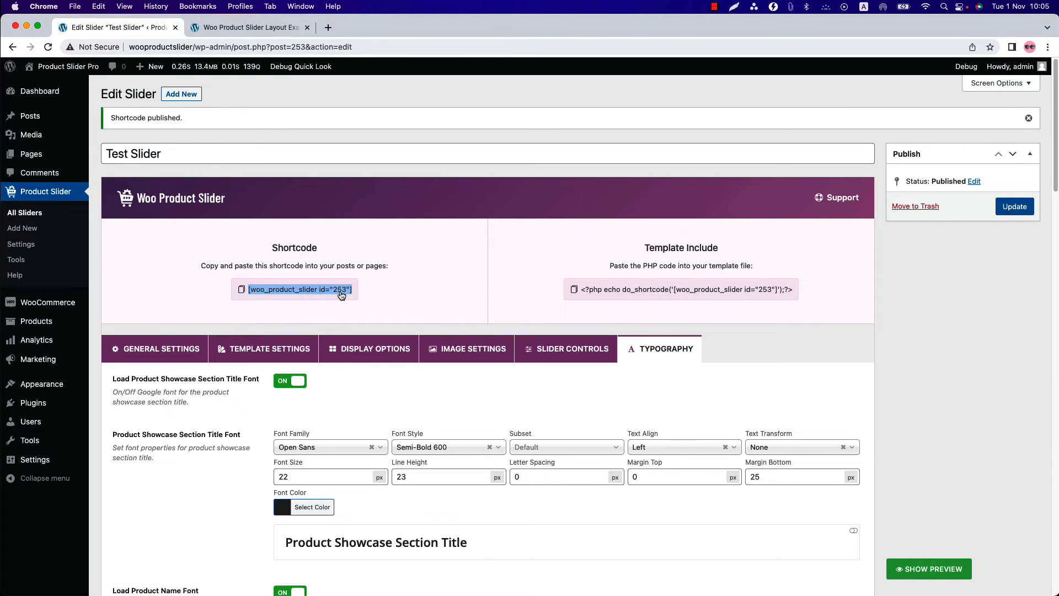
- Start a new WordPress page in a separate browser tab and switch to it
{"action": "mouse_move", "coordinate": [55, 156]}
{"action": "left_click", "coordinate": [114, 170], "text": "super"}
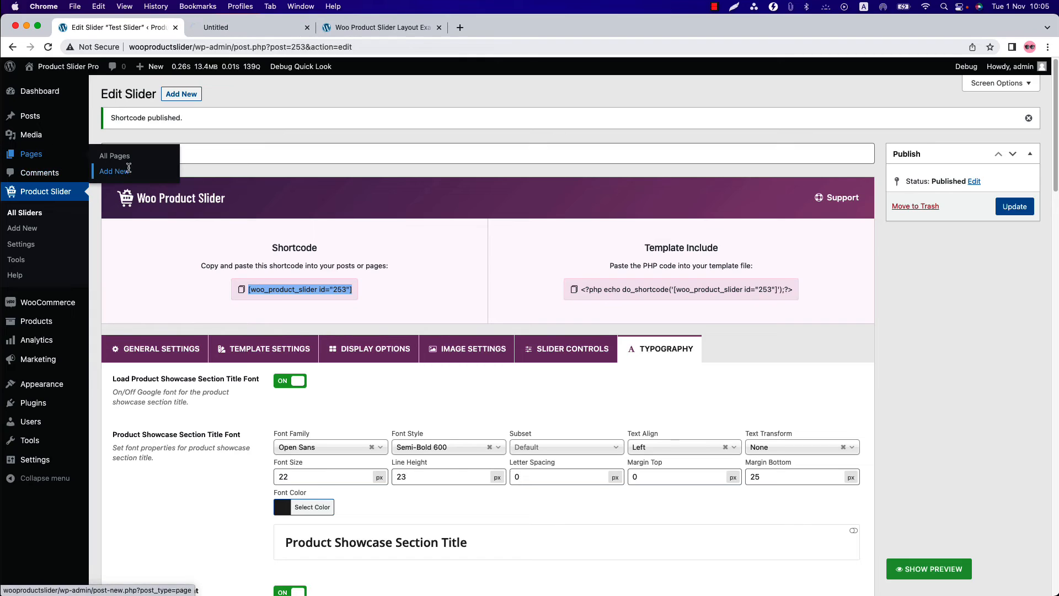
{"action": "left_click", "coordinate": [223, 28]}
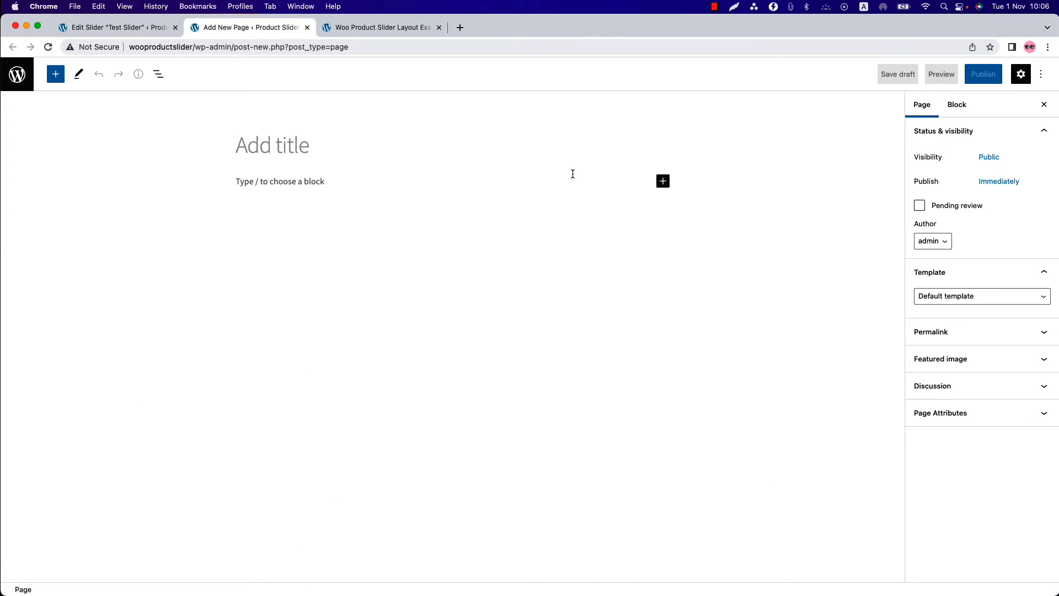
- Search the blocks for "woo", insert the Woo Product Slider Pro block and assign it the Test Slider #(253) shortcode
{"action": "left_click", "coordinate": [664, 182]}
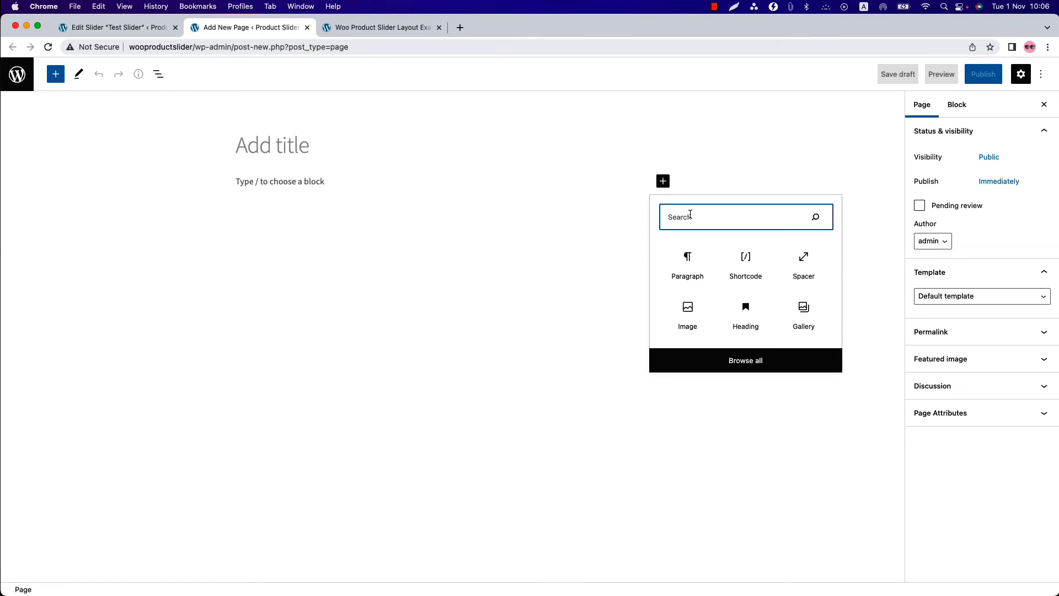
{"action": "type", "text": "woo"}
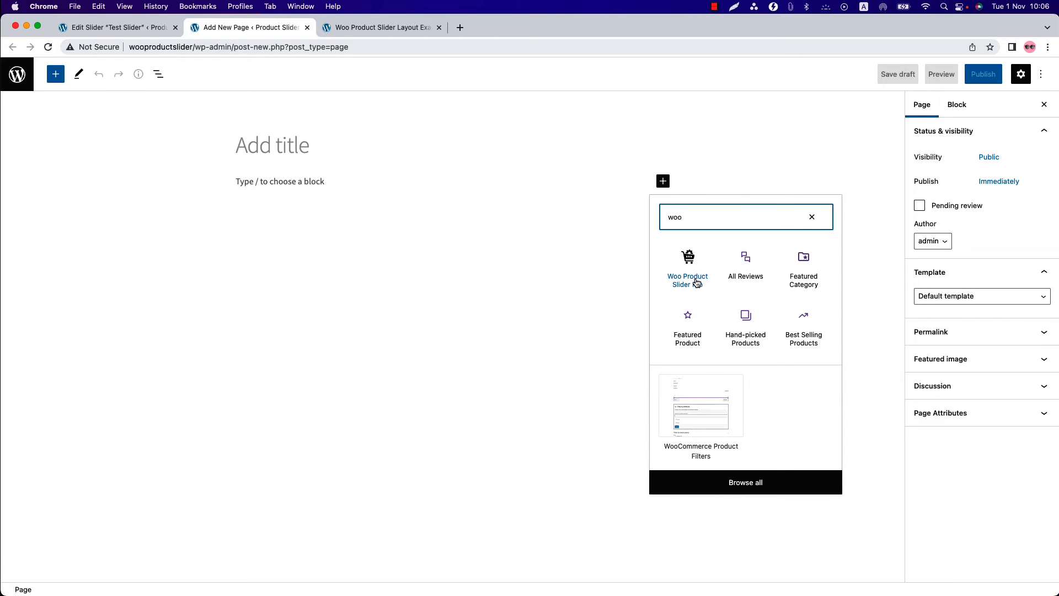
{"action": "left_click", "coordinate": [696, 277]}
{"action": "left_click", "coordinate": [352, 261]}
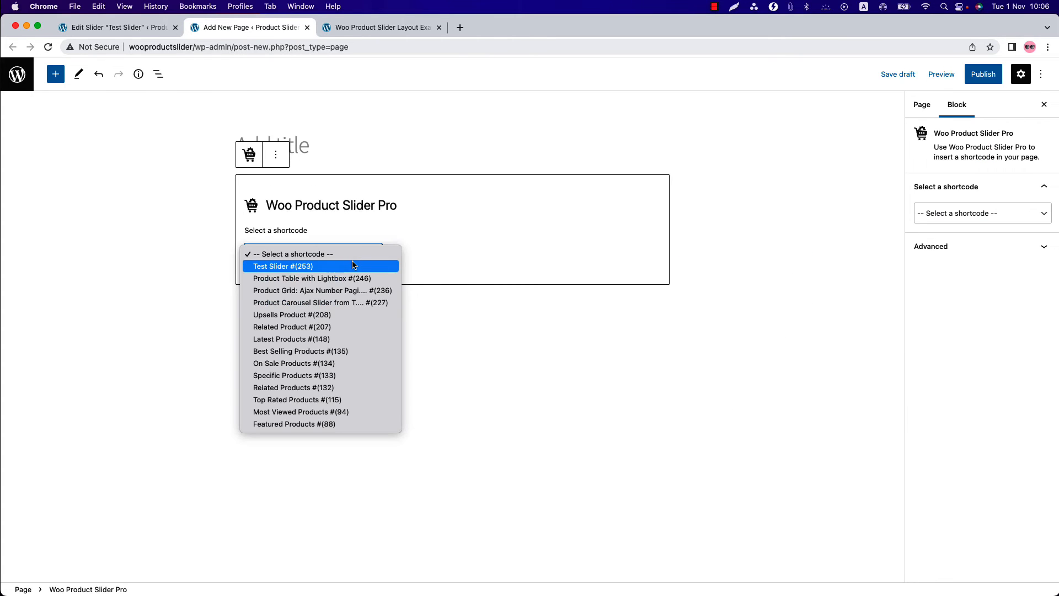
{"action": "left_click", "coordinate": [316, 269]}
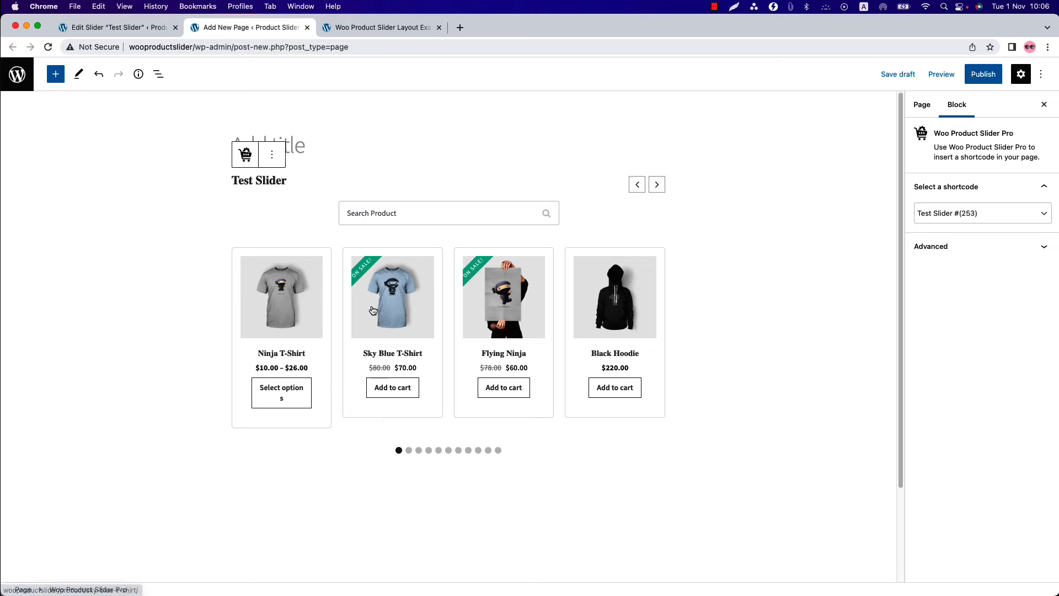
- Publish the untitled page containing the slider and open the live page
{"action": "left_click", "coordinate": [975, 76]}
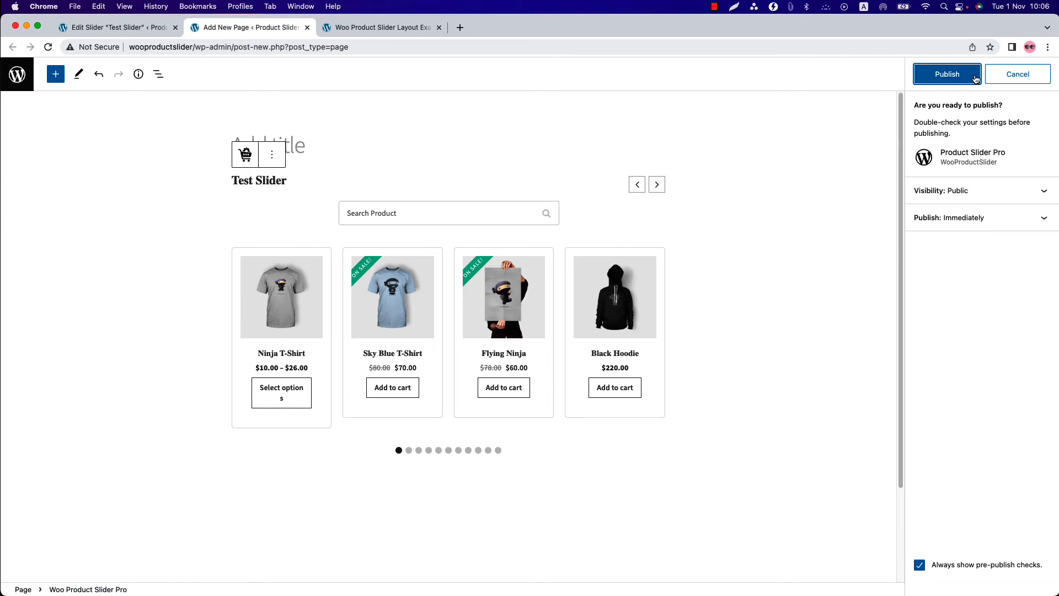
{"action": "left_click", "coordinate": [976, 78]}
{"action": "left_click", "coordinate": [959, 196]}
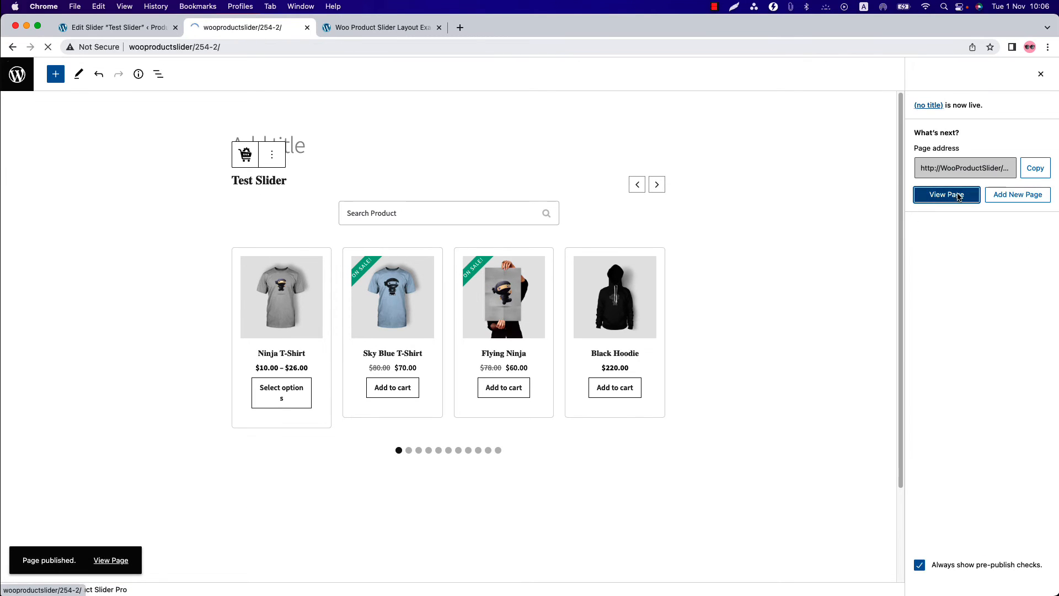
- Advance through several slides of Test Slider on the published page to check its navigation
{"action": "scroll", "coordinate": [653, 371], "scroll_direction": "down", "scroll_amount": 5}
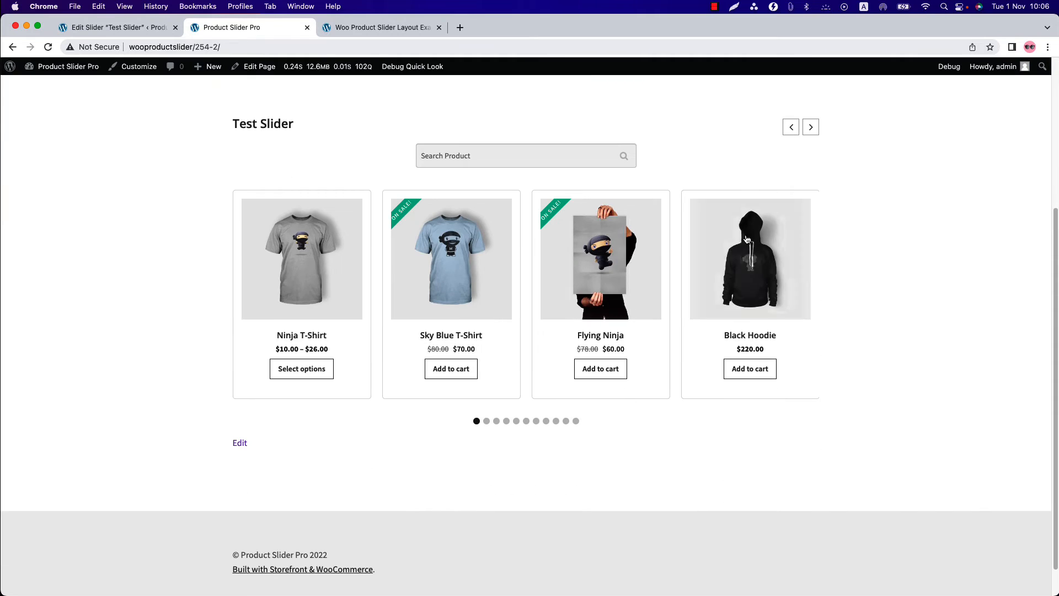
{"action": "left_click", "coordinate": [810, 129]}
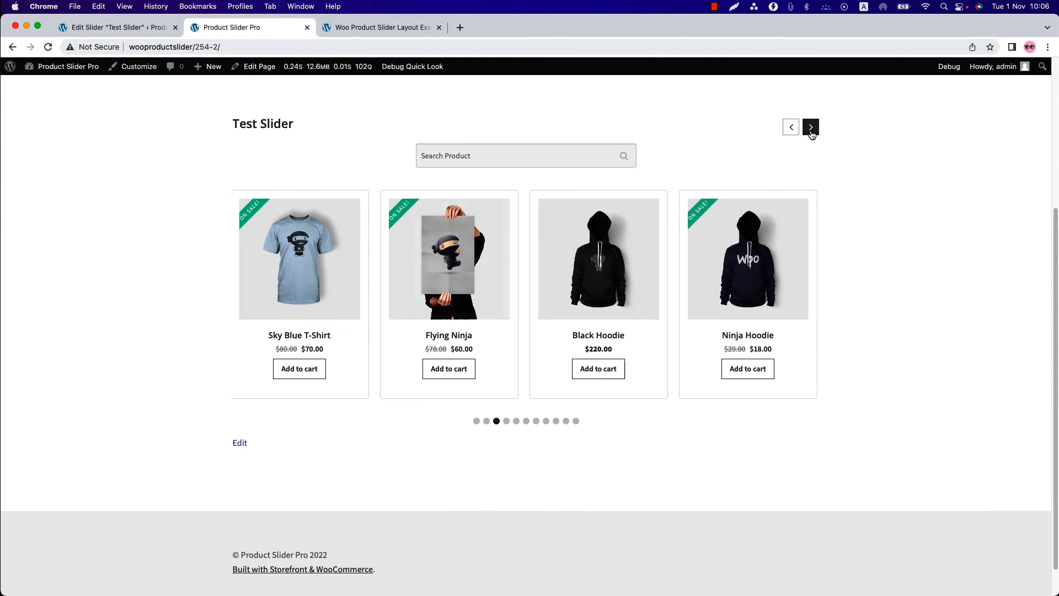
{"action": "left_click", "coordinate": [811, 130]}
{"action": "left_click", "coordinate": [811, 130]}
{"action": "left_click", "coordinate": [811, 130]}
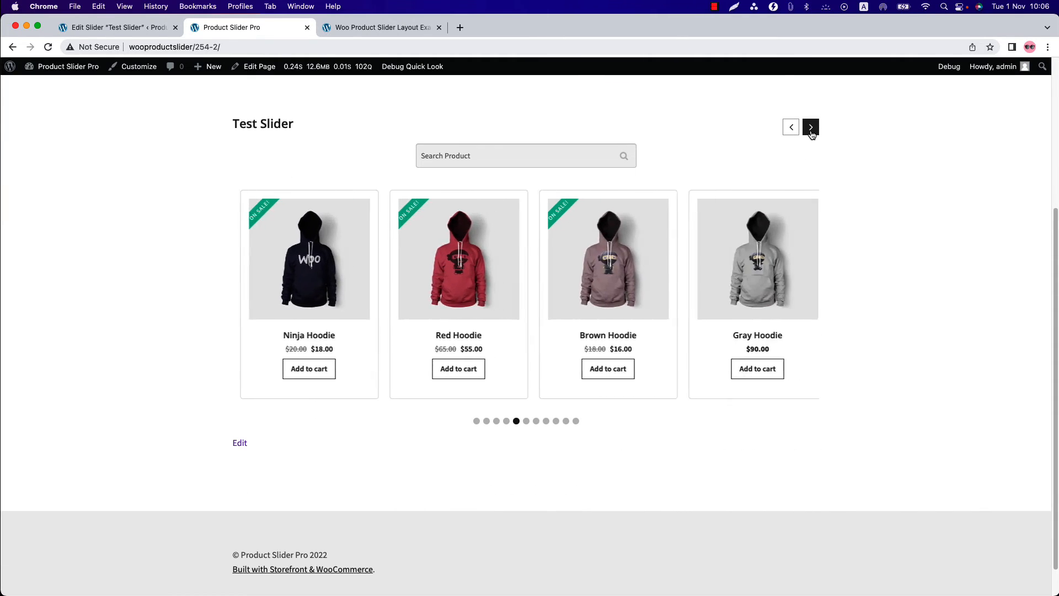
- Return to the Test Slider editor and change the layout preset to Grid (Even) in the template settings
{"action": "left_click", "coordinate": [111, 29]}
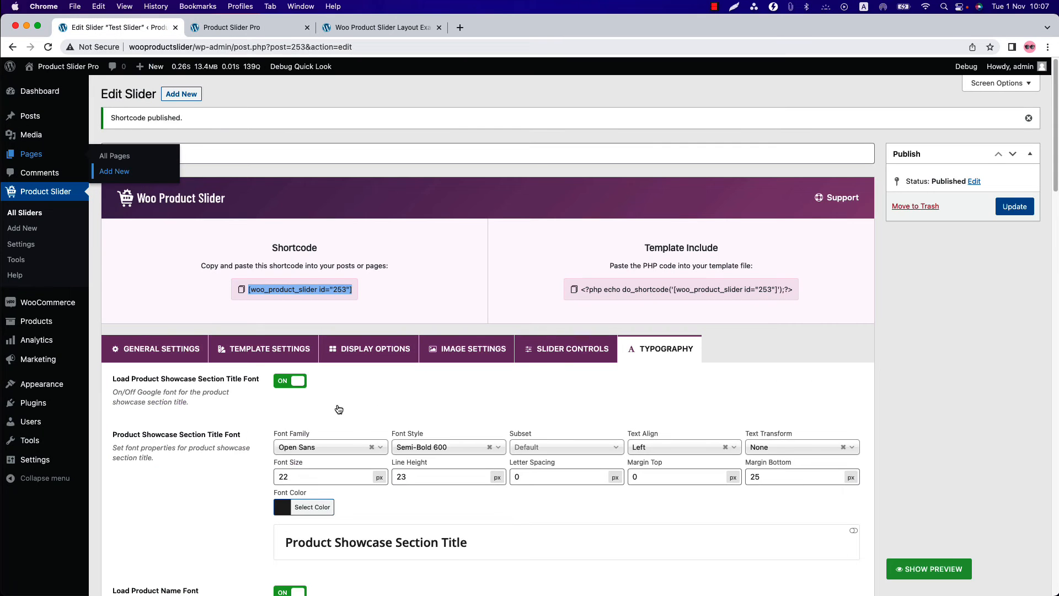
{"action": "left_click", "coordinate": [251, 353]}
{"action": "left_click", "coordinate": [359, 397]}
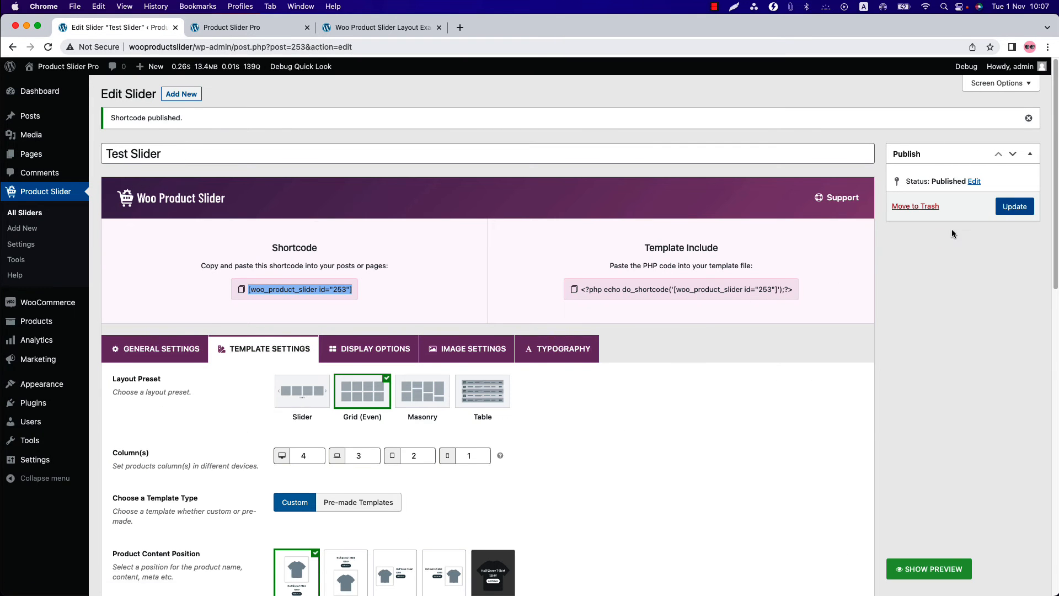
- Update Test Slider with the grid layout and reload the published page to review the product grid
{"action": "left_click", "coordinate": [1015, 207]}
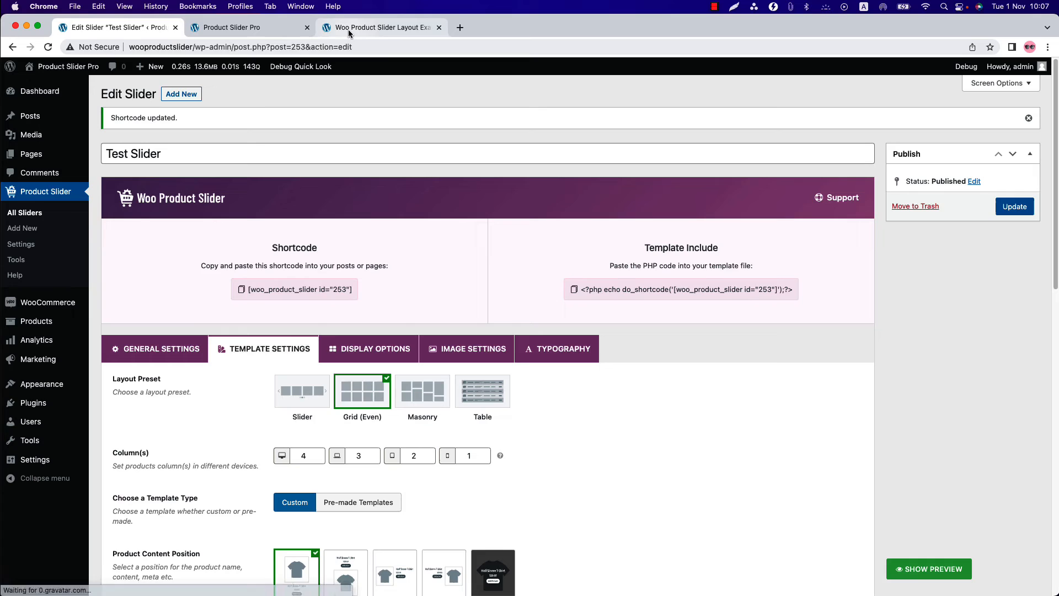
{"action": "left_click", "coordinate": [270, 28]}
{"action": "left_click", "coordinate": [49, 48]}
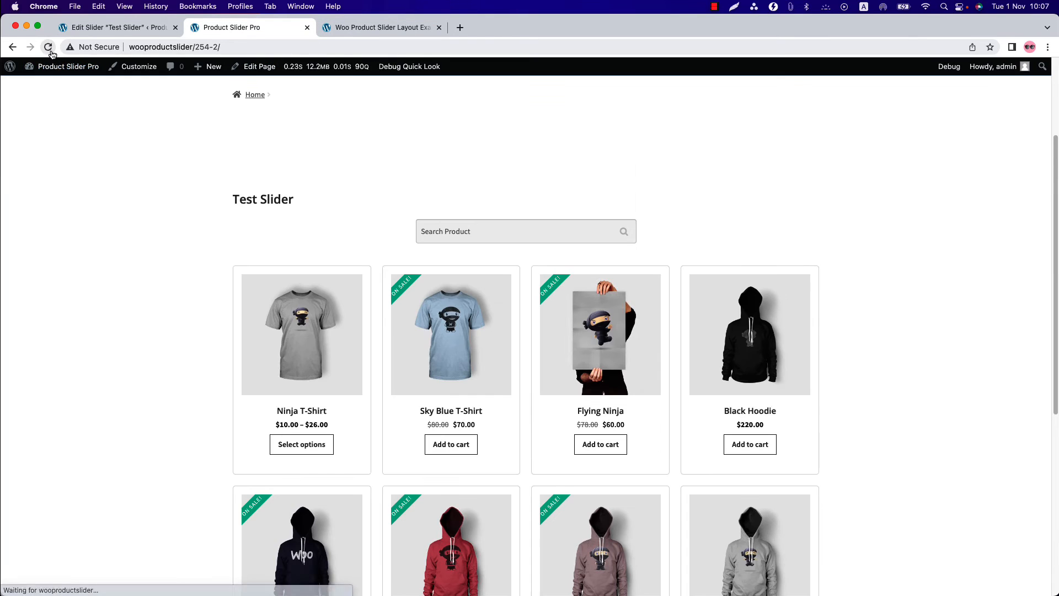
{"action": "scroll", "coordinate": [362, 331], "scroll_direction": "down", "scroll_amount": 3}
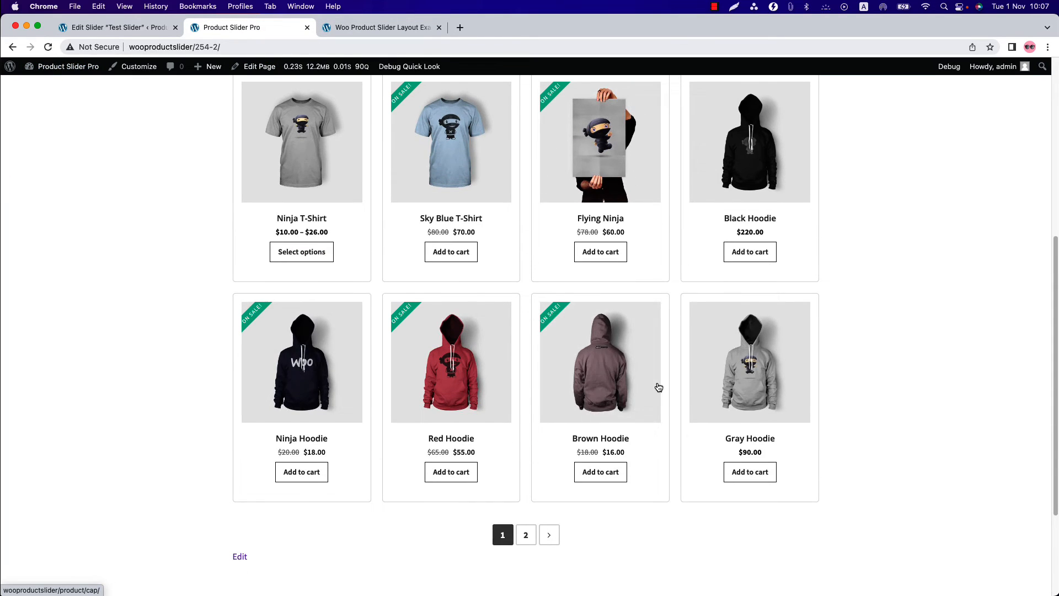
{"action": "scroll", "coordinate": [662, 384], "scroll_direction": "up", "scroll_amount": 2}
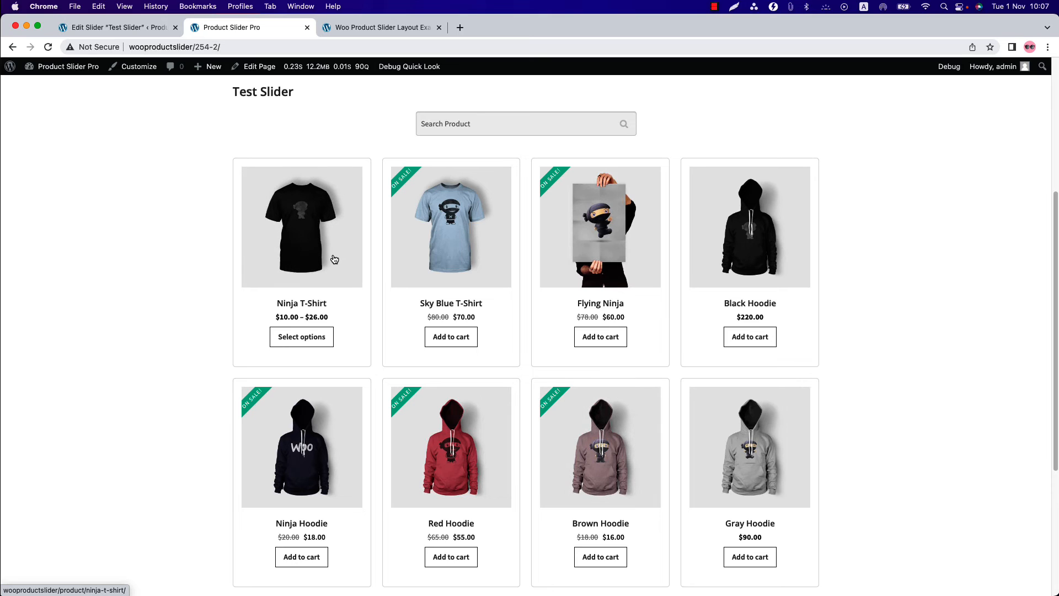
- Open the Product Slider settings and examine the advanced, upsells and related products options, including the selectable upsells shortcodes
{"action": "left_click", "coordinate": [121, 27]}
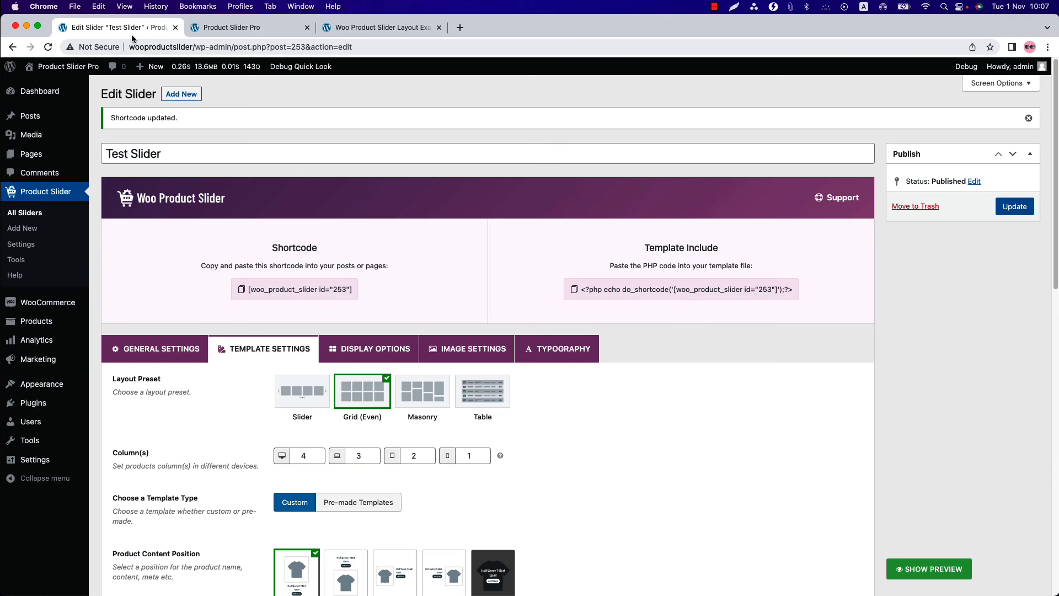
{"action": "left_click", "coordinate": [25, 248]}
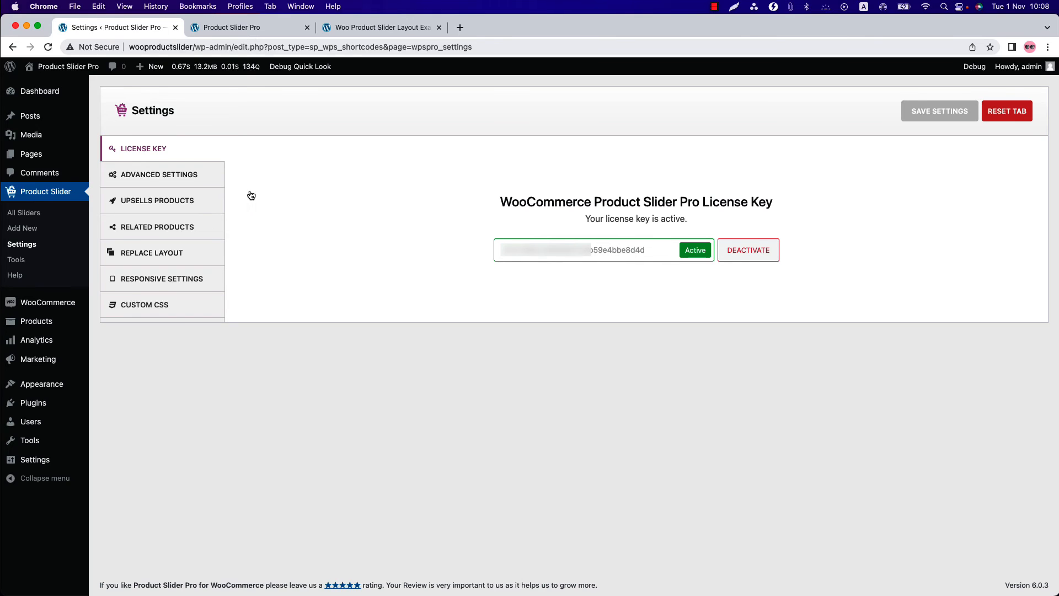
{"action": "left_click", "coordinate": [203, 184]}
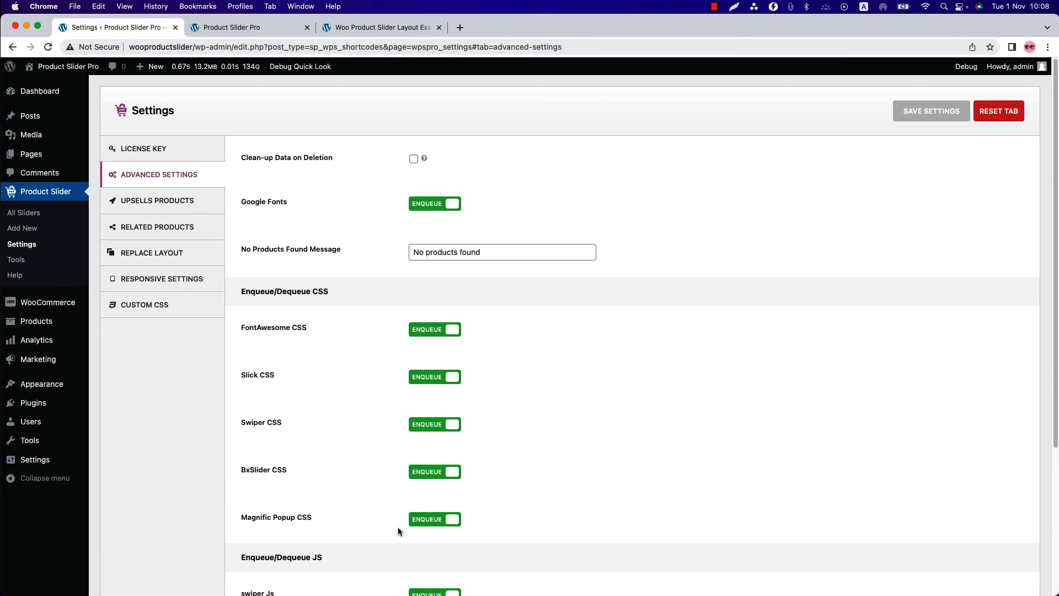
{"action": "left_click", "coordinate": [174, 202]}
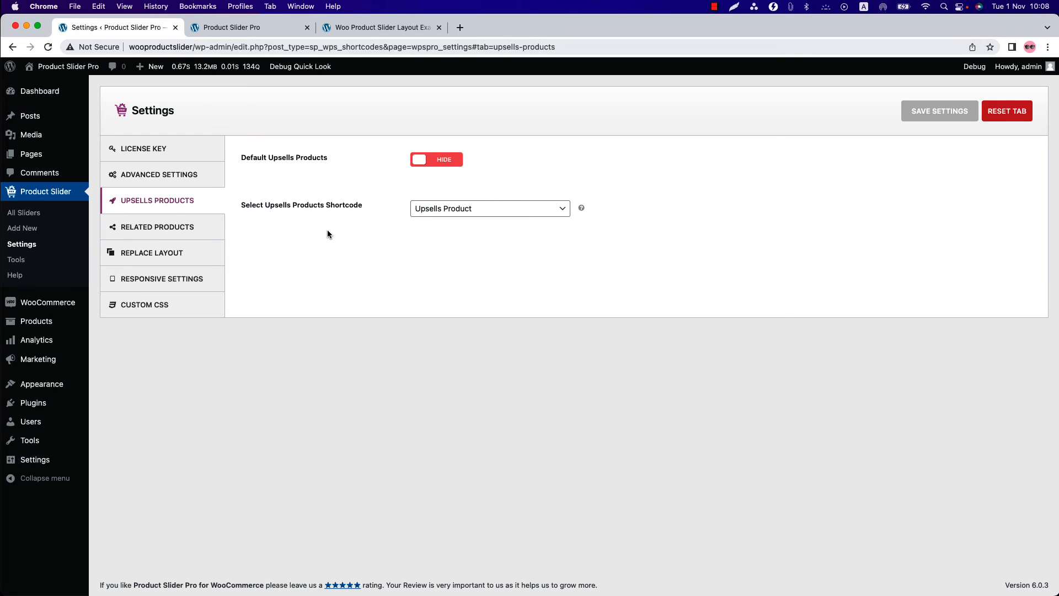
{"action": "left_click", "coordinate": [471, 217]}
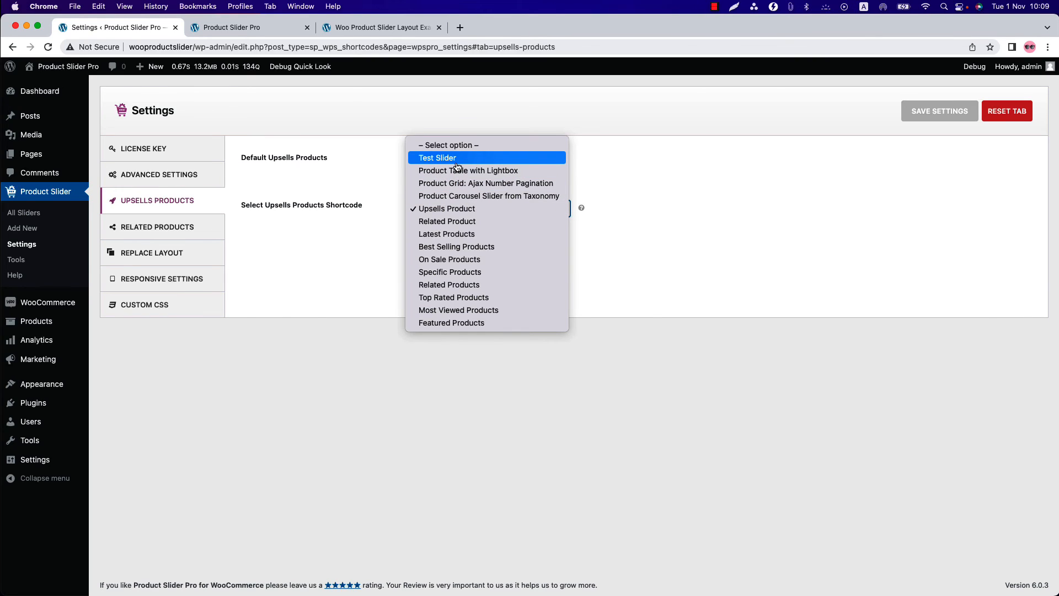
{"action": "left_click", "coordinate": [346, 307]}
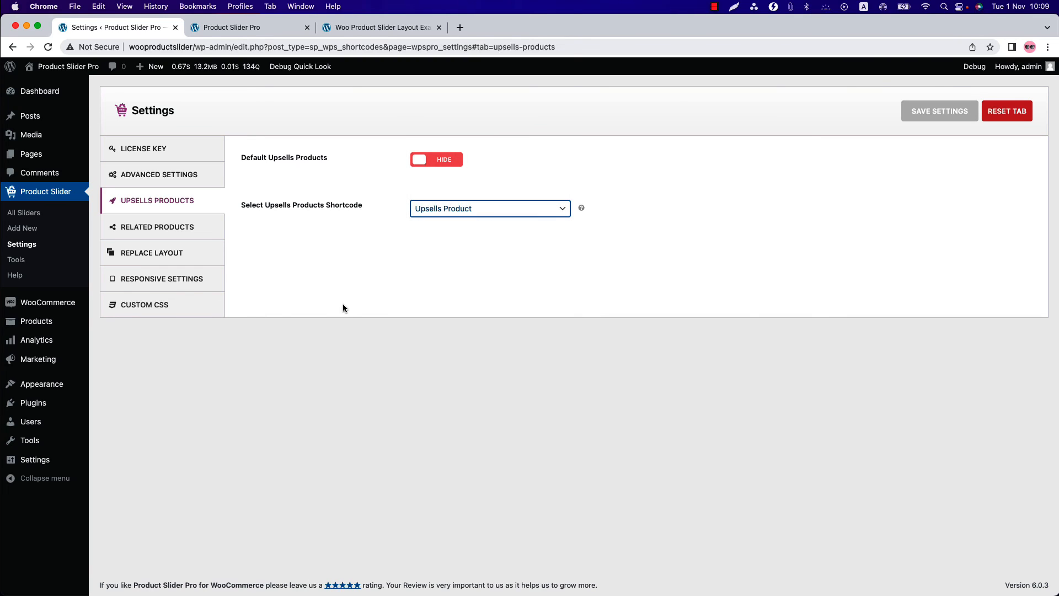
{"action": "left_click", "coordinate": [178, 237]}
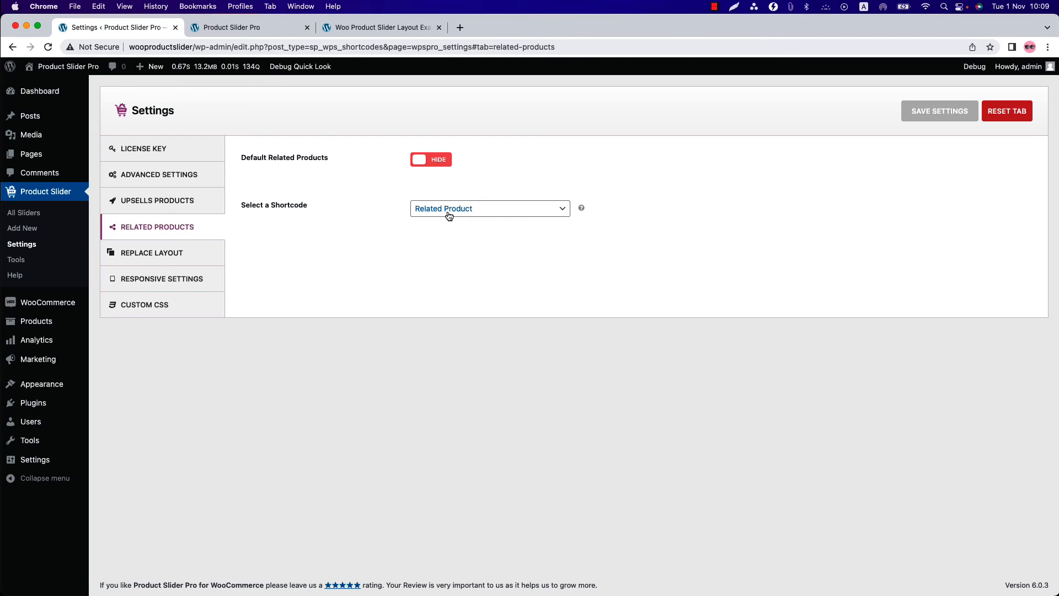
- Enable layout replacement for the Shop/Product Page and browse the shortcodes available for it
{"action": "left_click", "coordinate": [148, 259]}
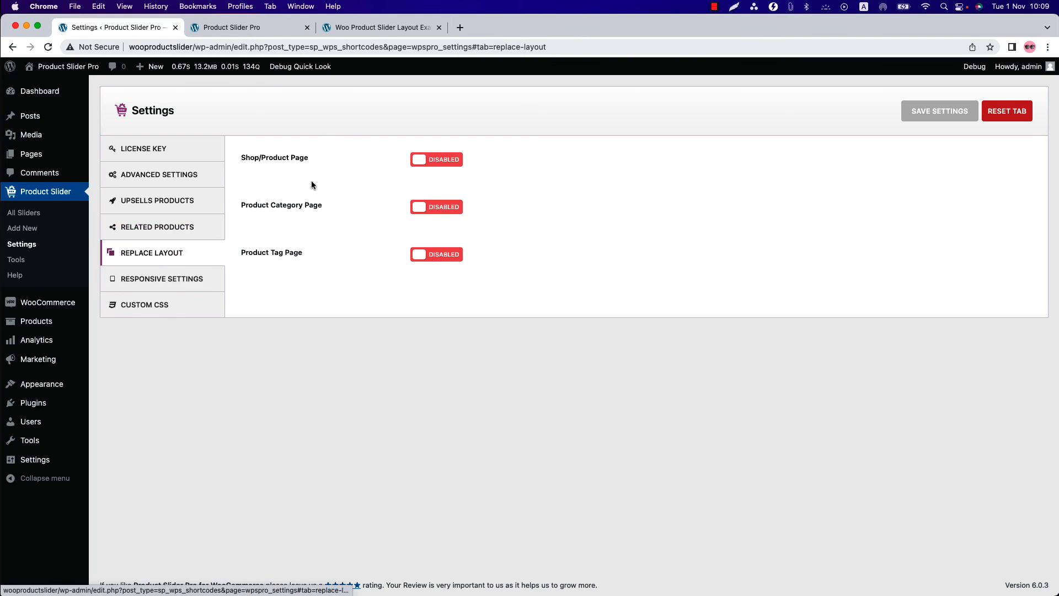
{"action": "left_click", "coordinate": [419, 159]}
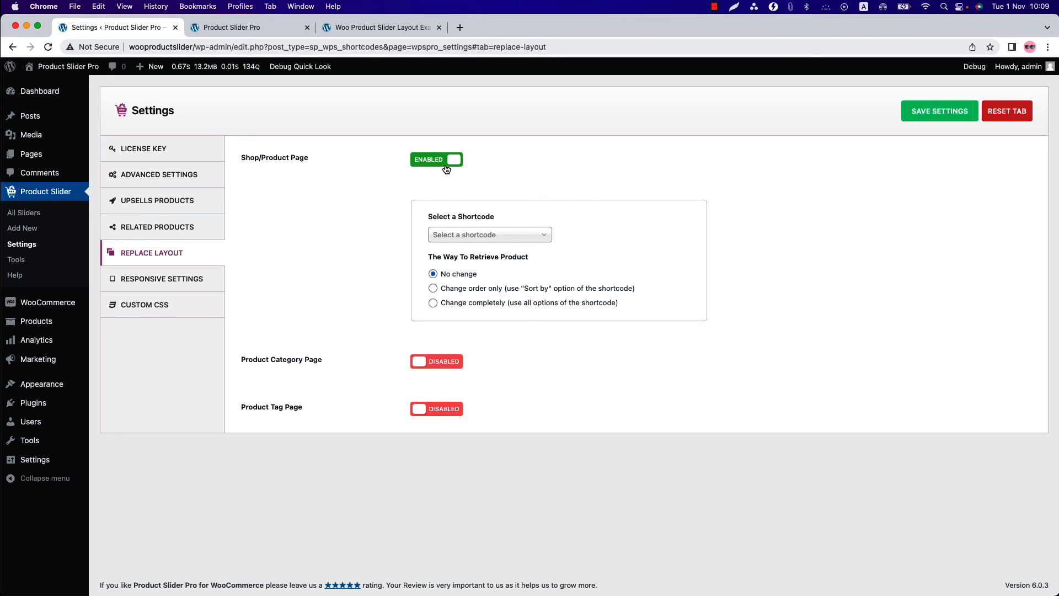
{"action": "left_click", "coordinate": [483, 238]}
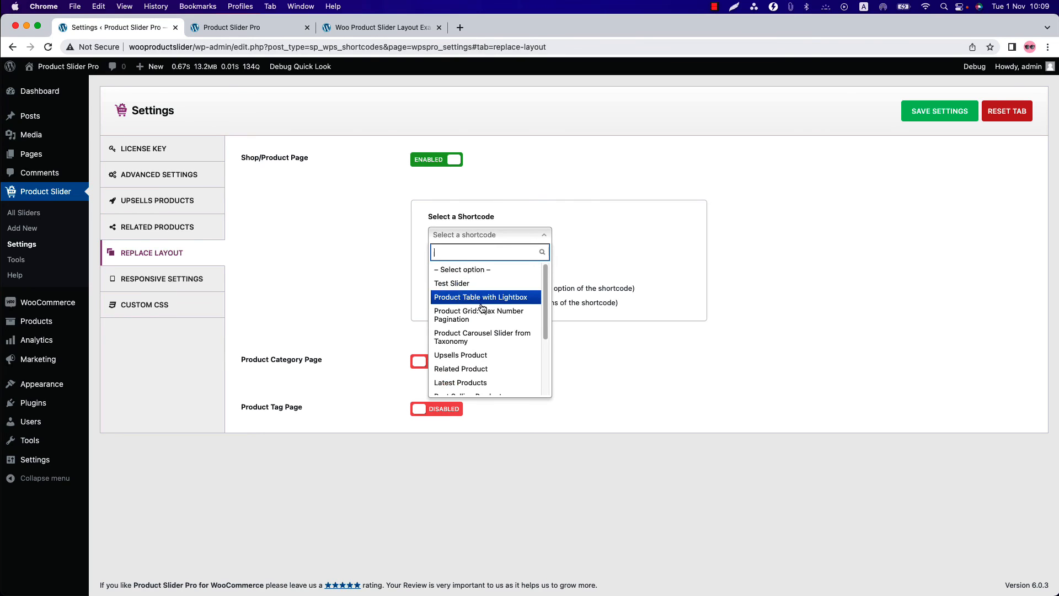
{"action": "scroll", "coordinate": [479, 367], "scroll_direction": "down", "scroll_amount": 3}
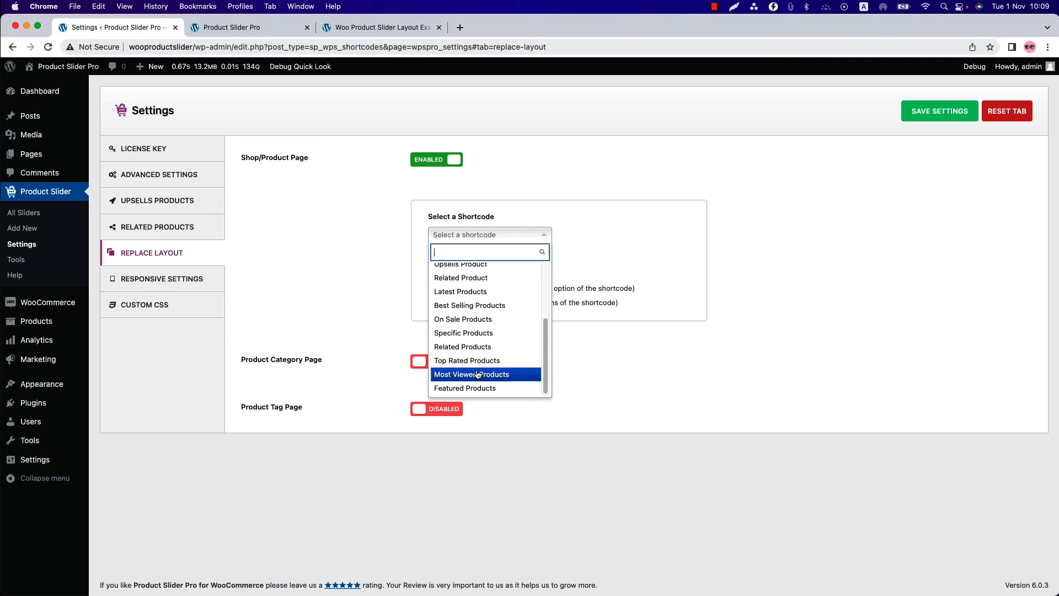
{"action": "scroll", "coordinate": [478, 375], "scroll_direction": "up", "scroll_amount": 3}
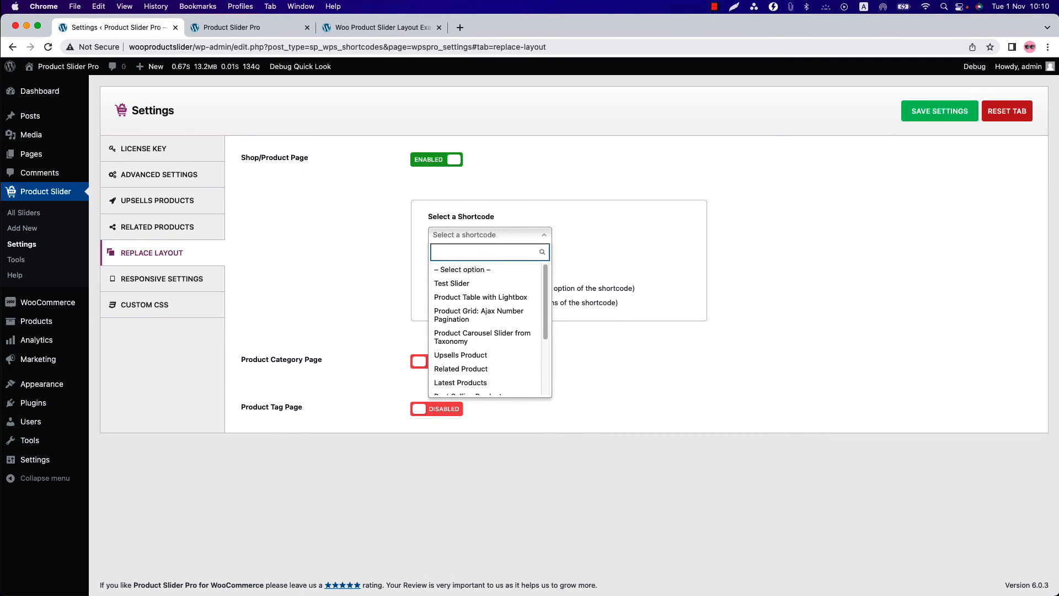
- Review the responsive screen sizes and custom CSS settings, and open the Product Slider Tools page
{"action": "left_click", "coordinate": [191, 283]}
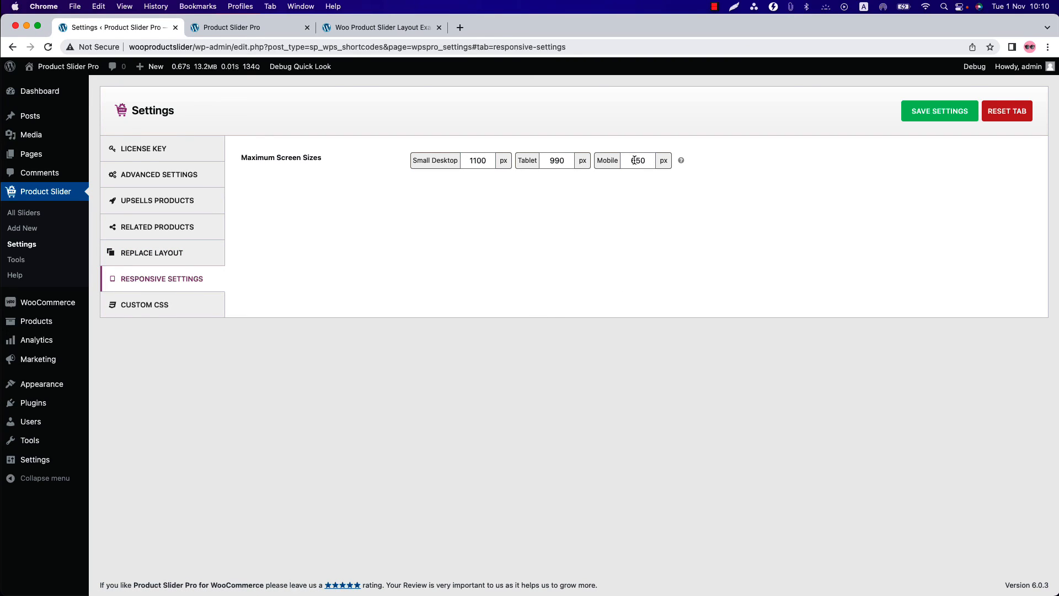
{"action": "left_click", "coordinate": [184, 309]}
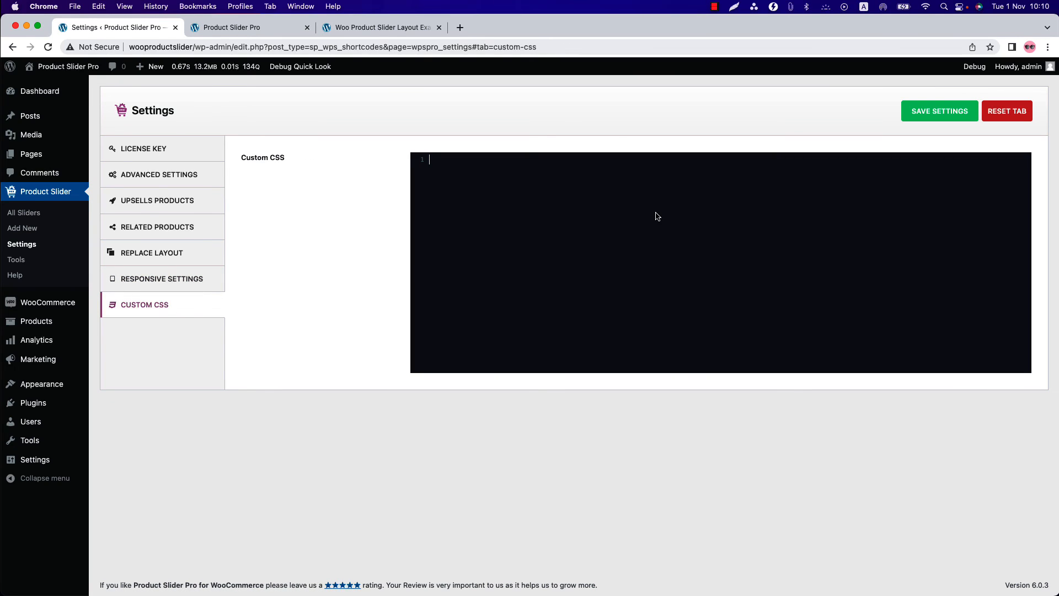
{"action": "left_click", "coordinate": [28, 263]}
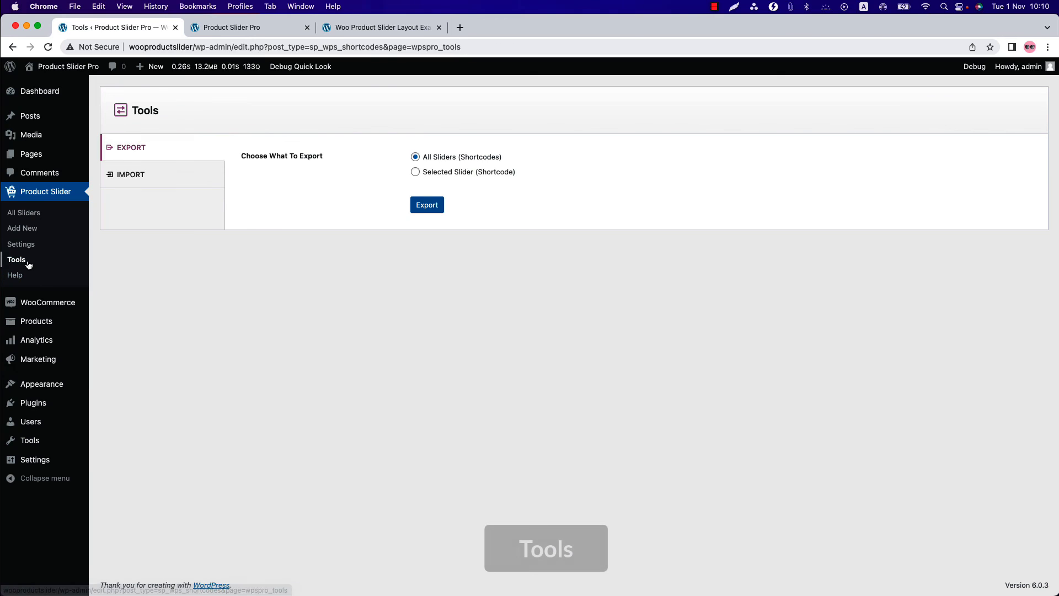